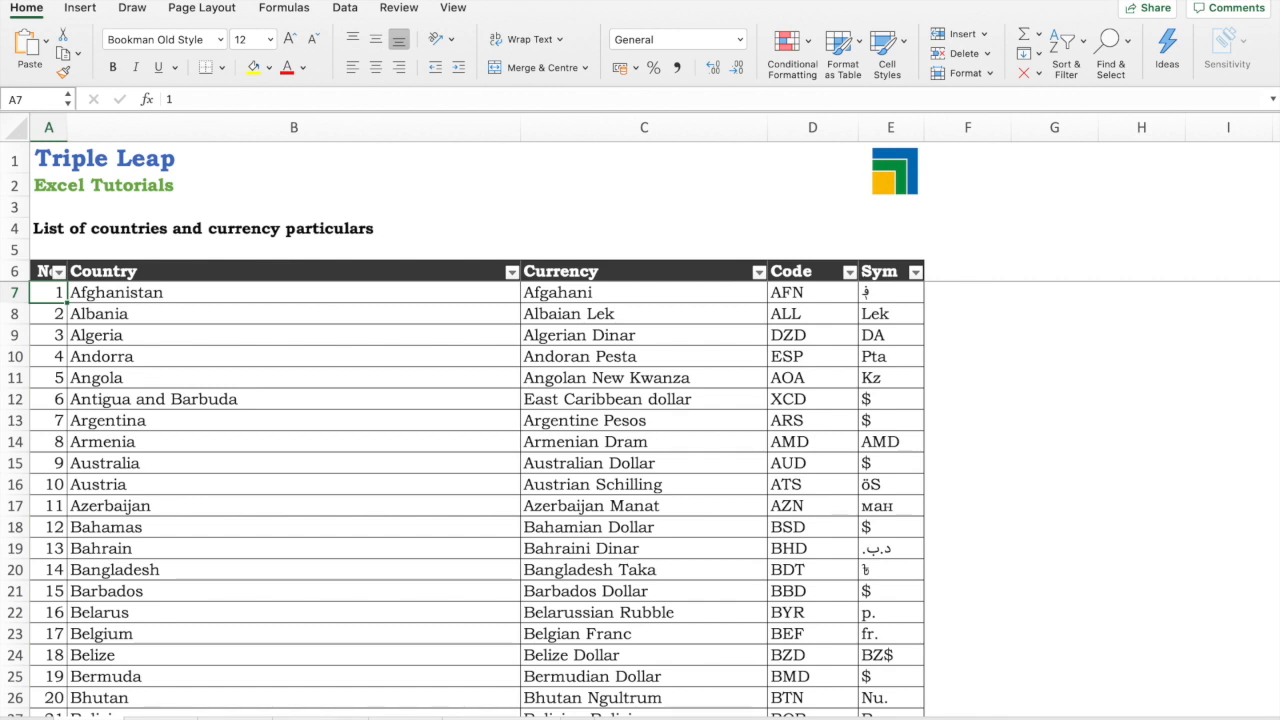
Start a VLOOKUP formula in B7, the Currency cell for Australia, with A7 as the lookup value.
left_click(747, 716)
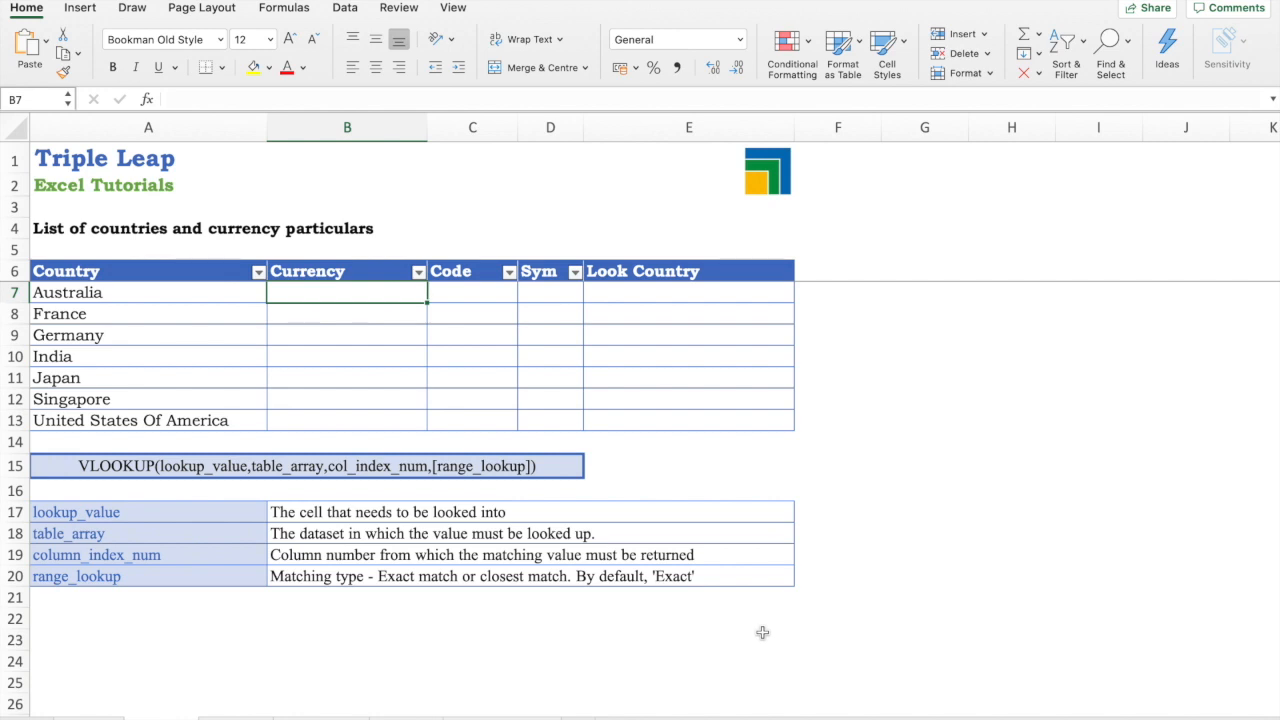
left_click(183, 466)
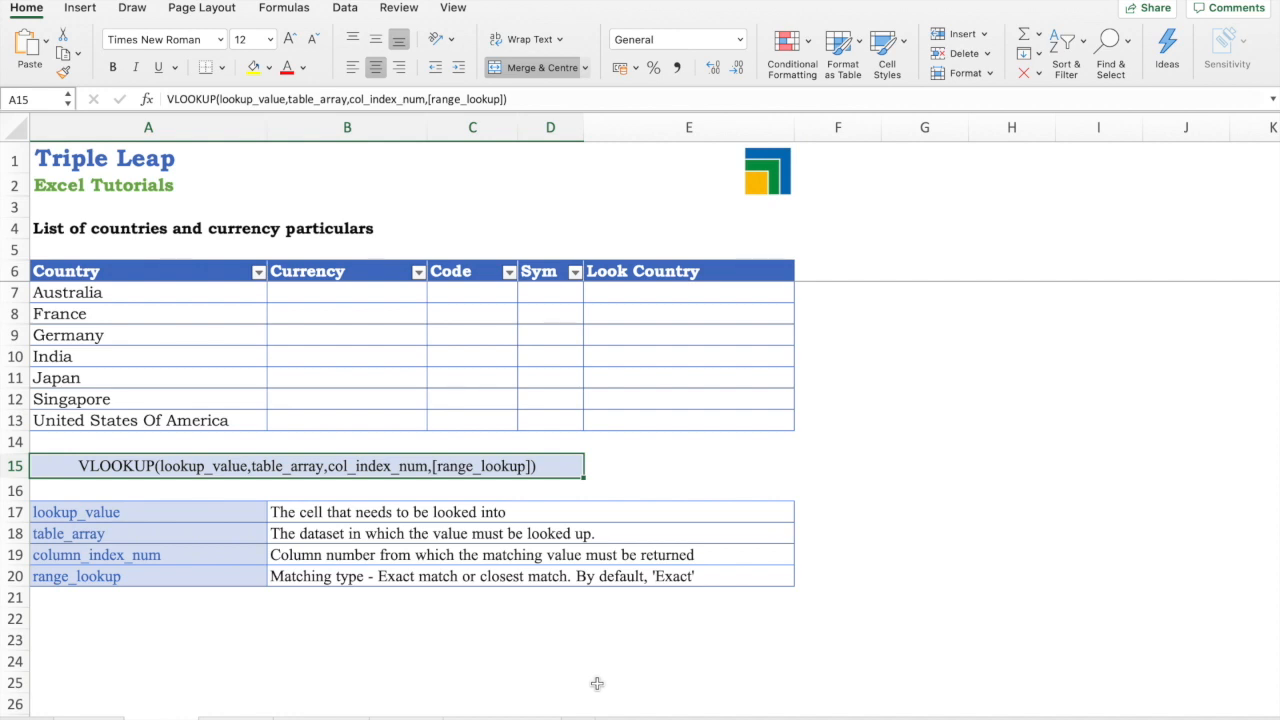
left_click(354, 292)
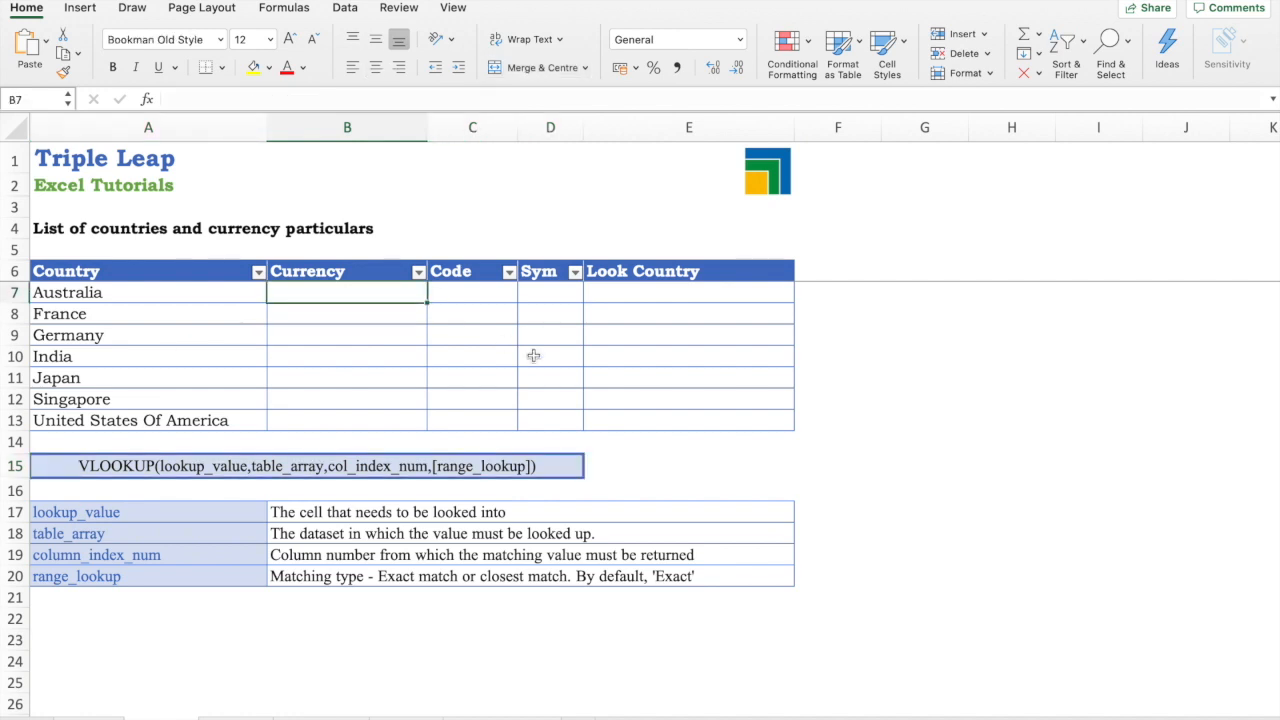
type("=vlookup(")
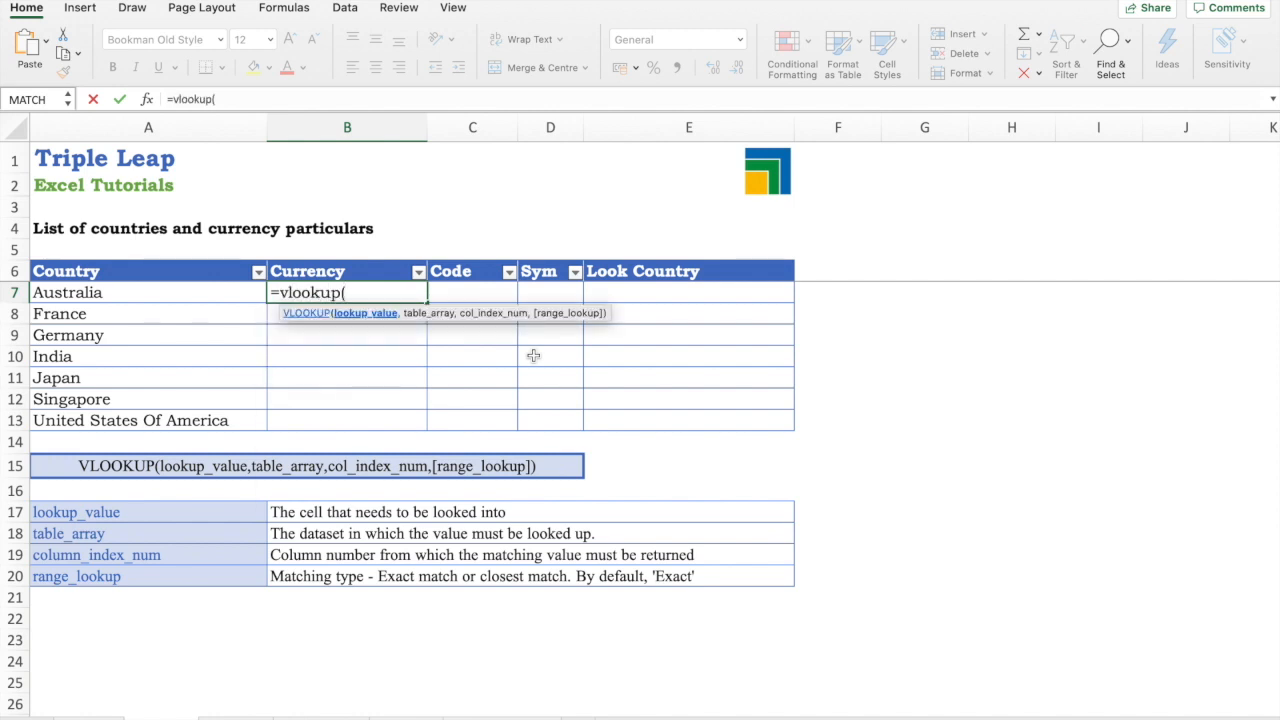
left_click(185, 291)
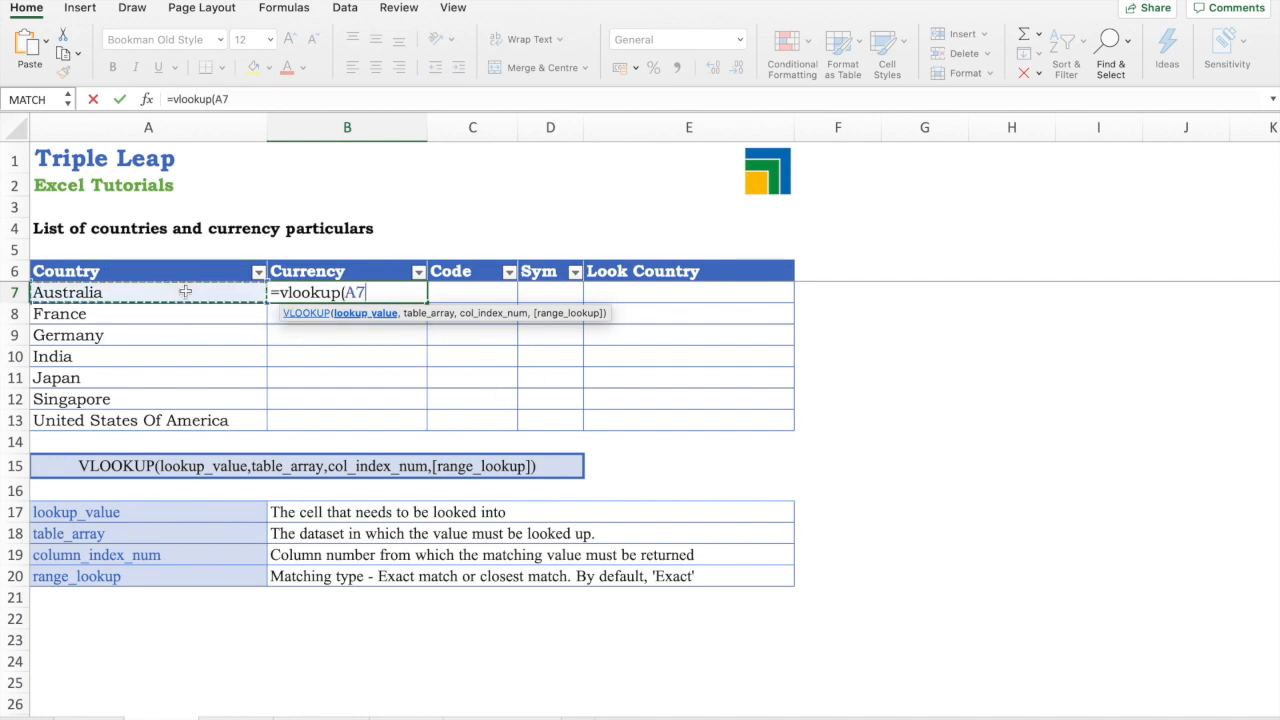
type(",")
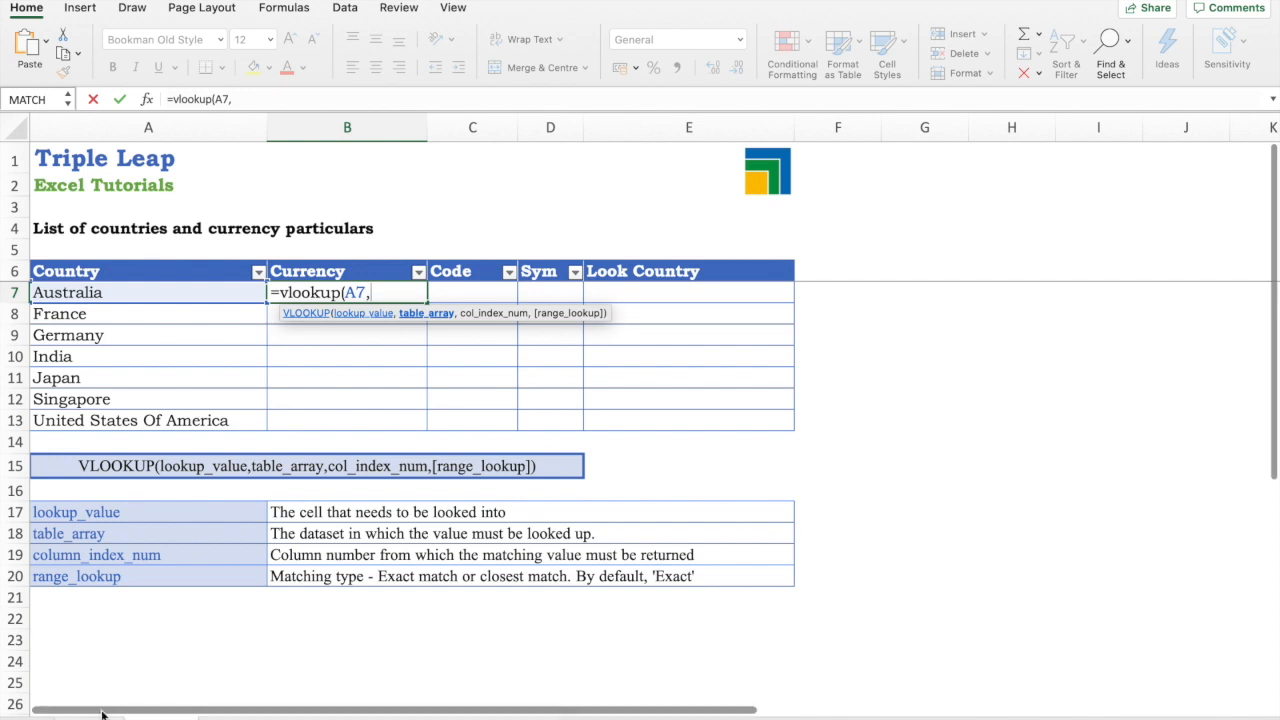
Set the formula's table array to B6:E189 on the List sheet, covering Country through Sym.
left_click(107, 714)
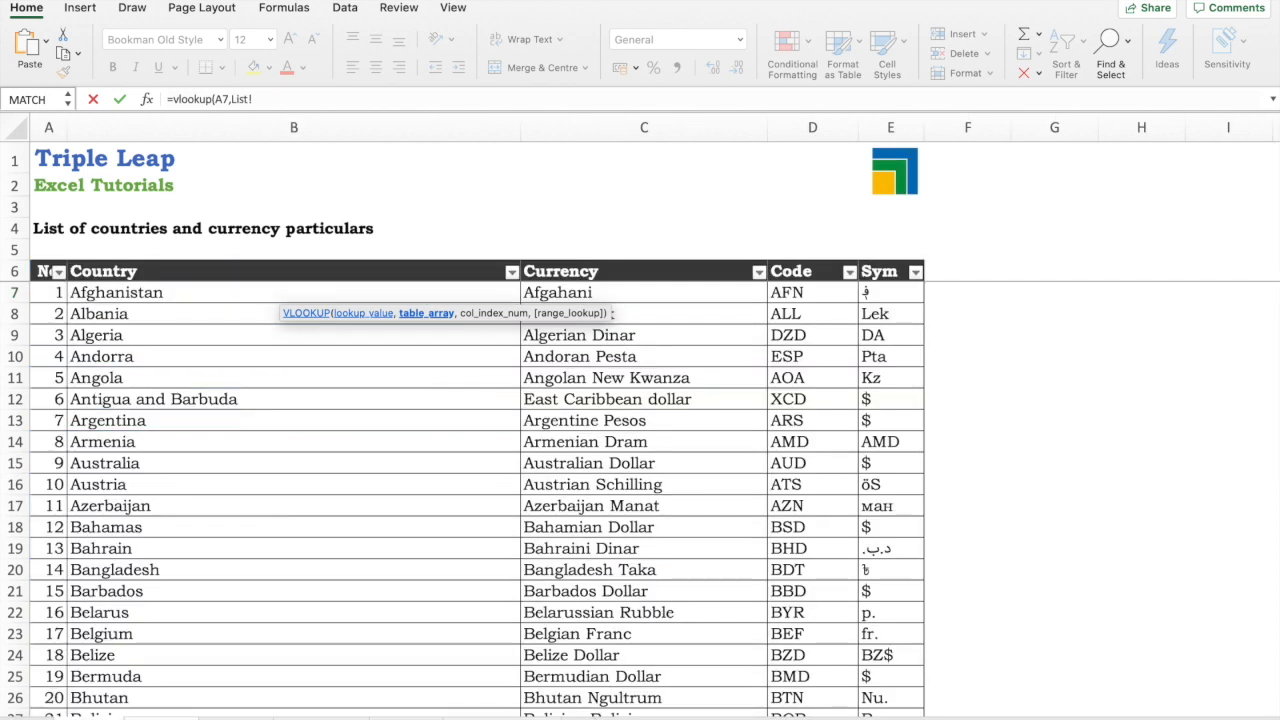
left_click(117, 272)
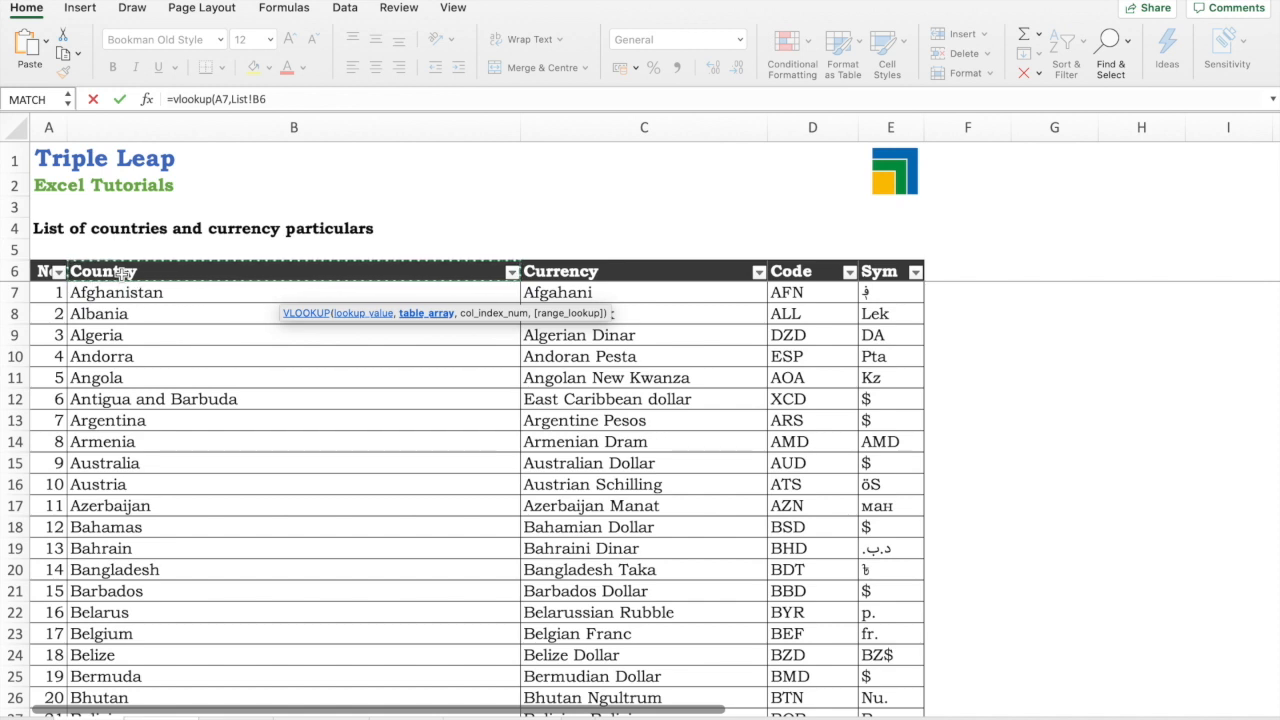
key("shift+Right")
key("shift+Right")
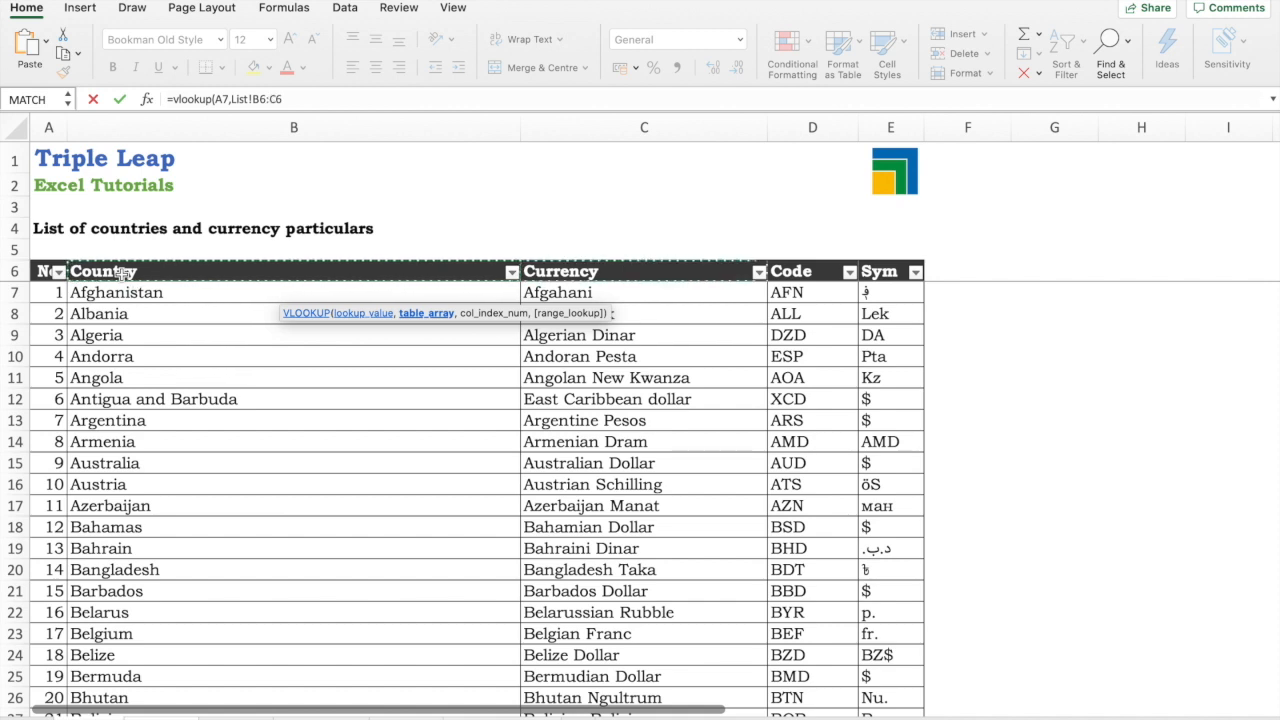
key("shift+Right")
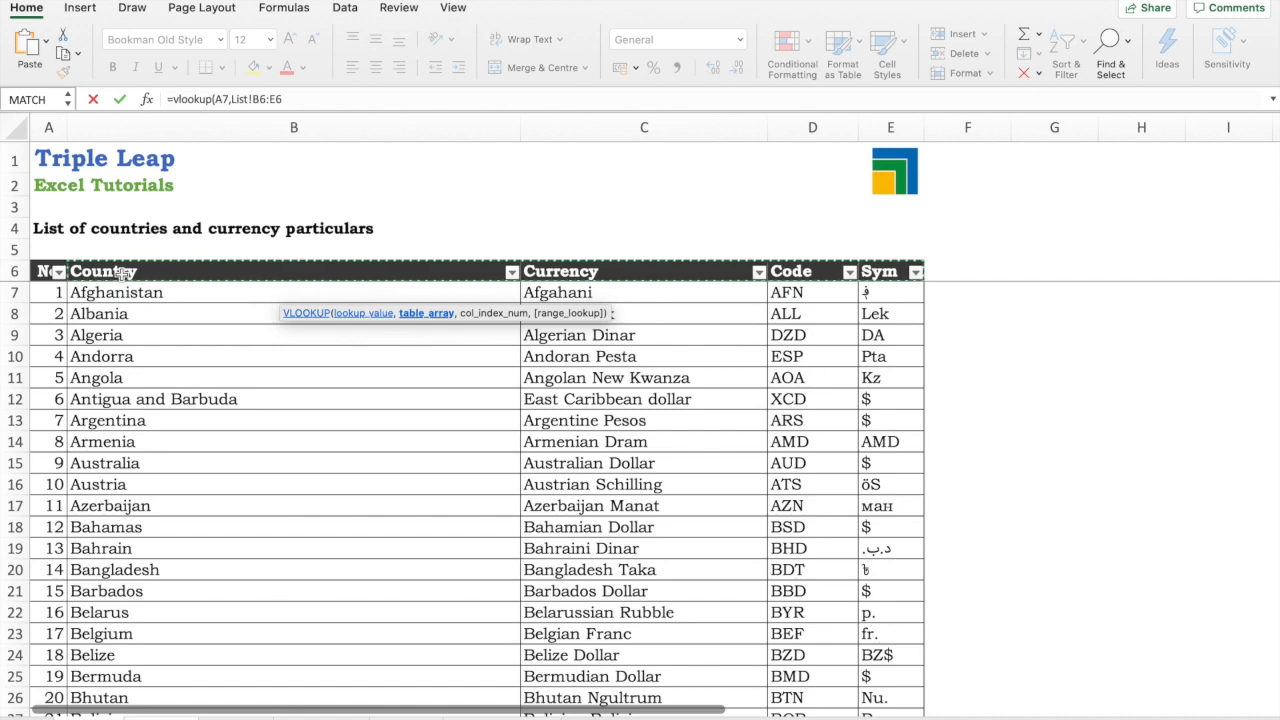
key("ctrl+shift+Down")
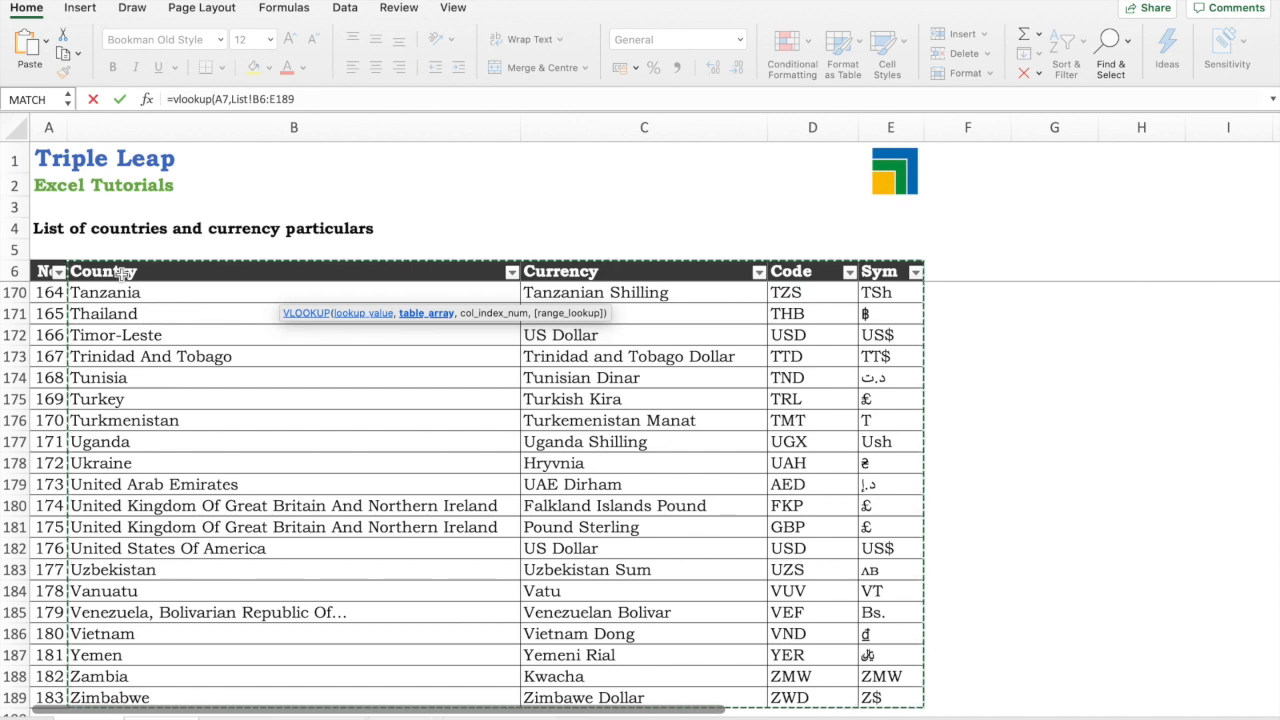
type(",")
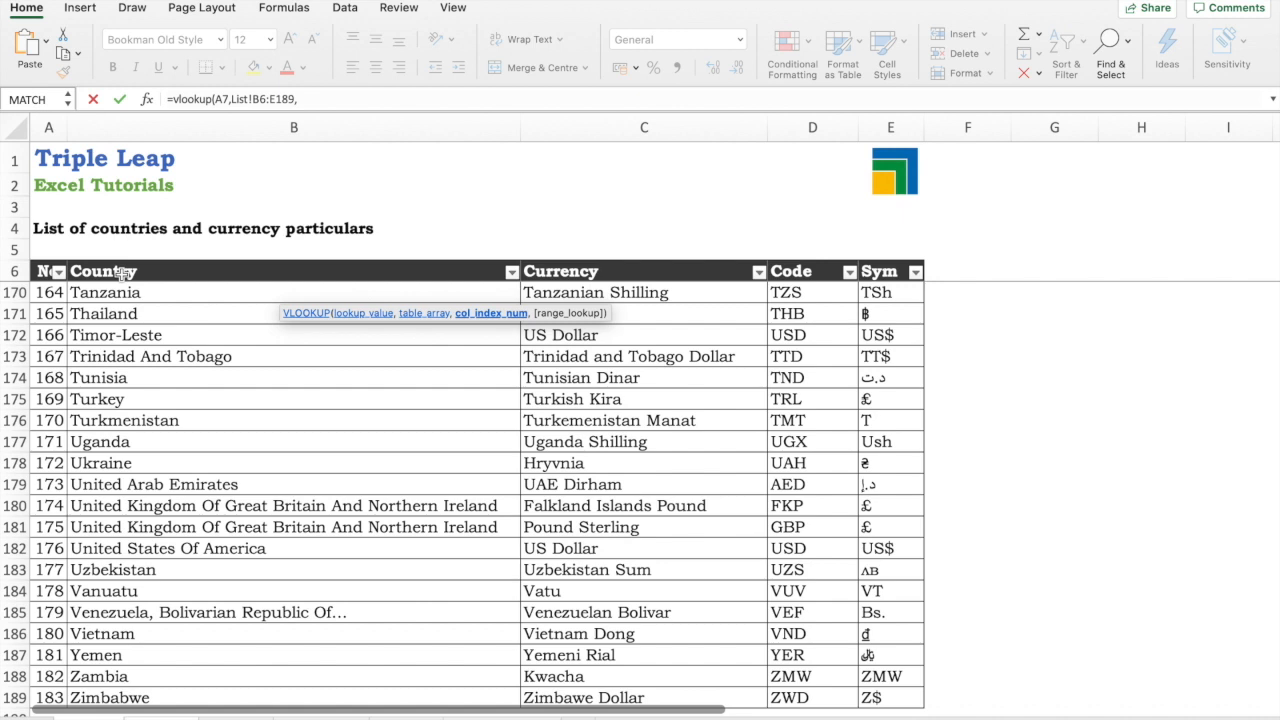
Complete the VLOOKUP formula in B7 with column index 2 and FALSE for an exact match.
type("2,")
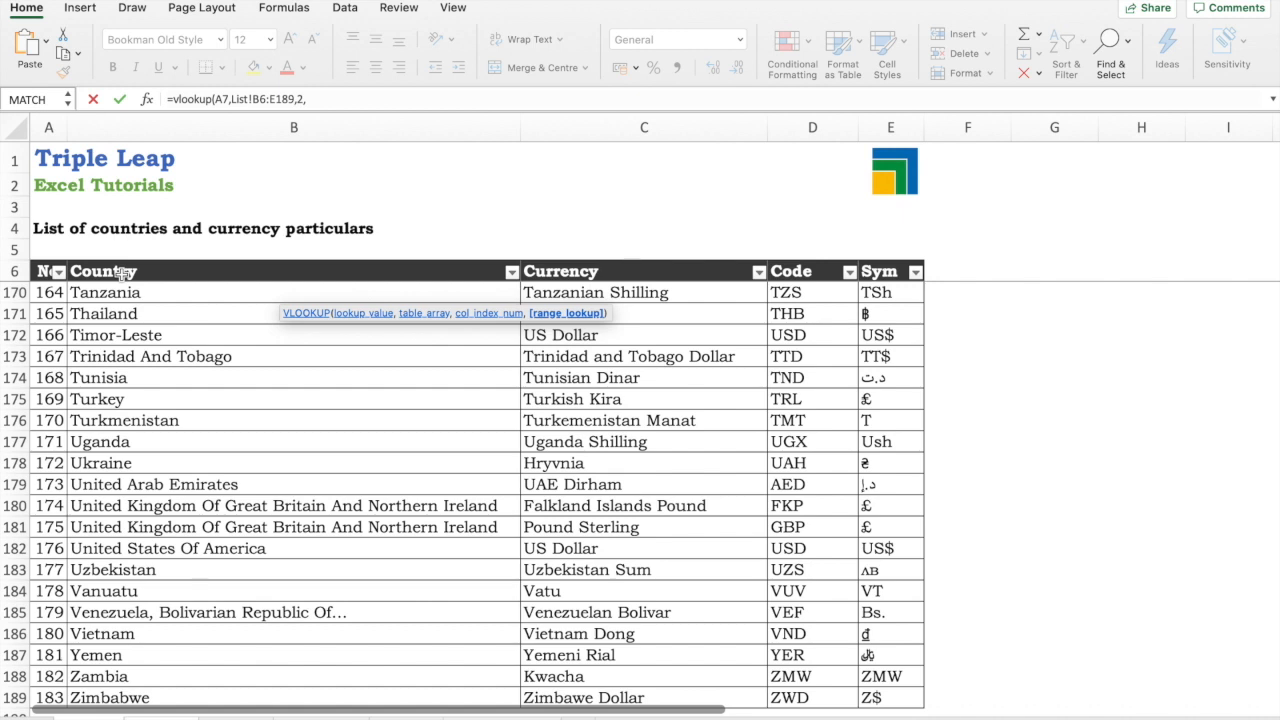
type("false)")
key("Return")
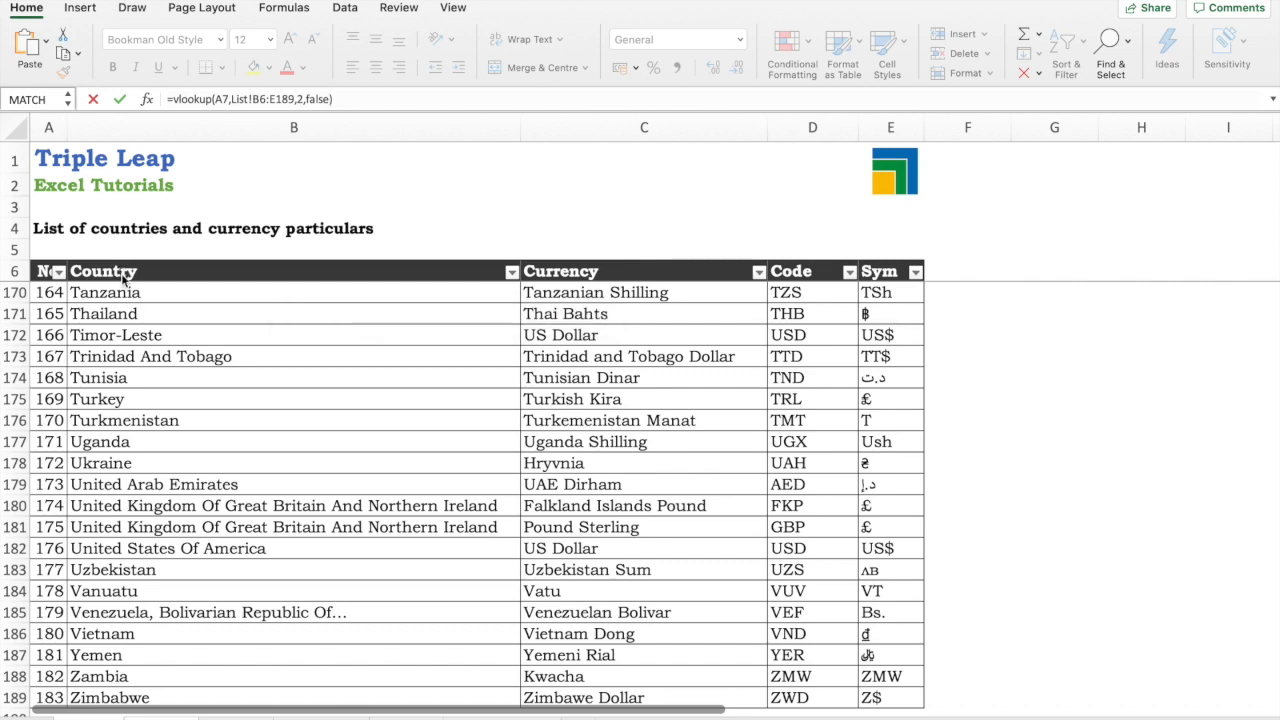
key("Return")
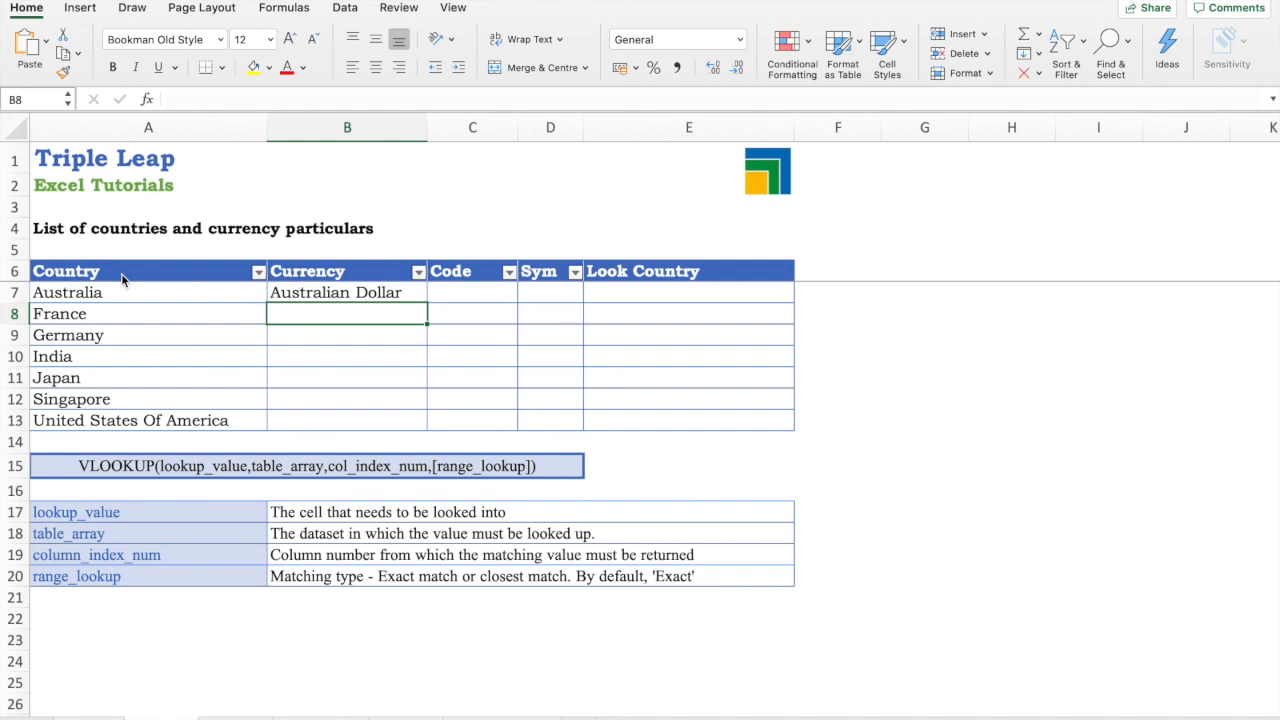
Fill the VLOOKUP formula from B7 down through B13 to look up the remaining countries' currencies.
key("Up")
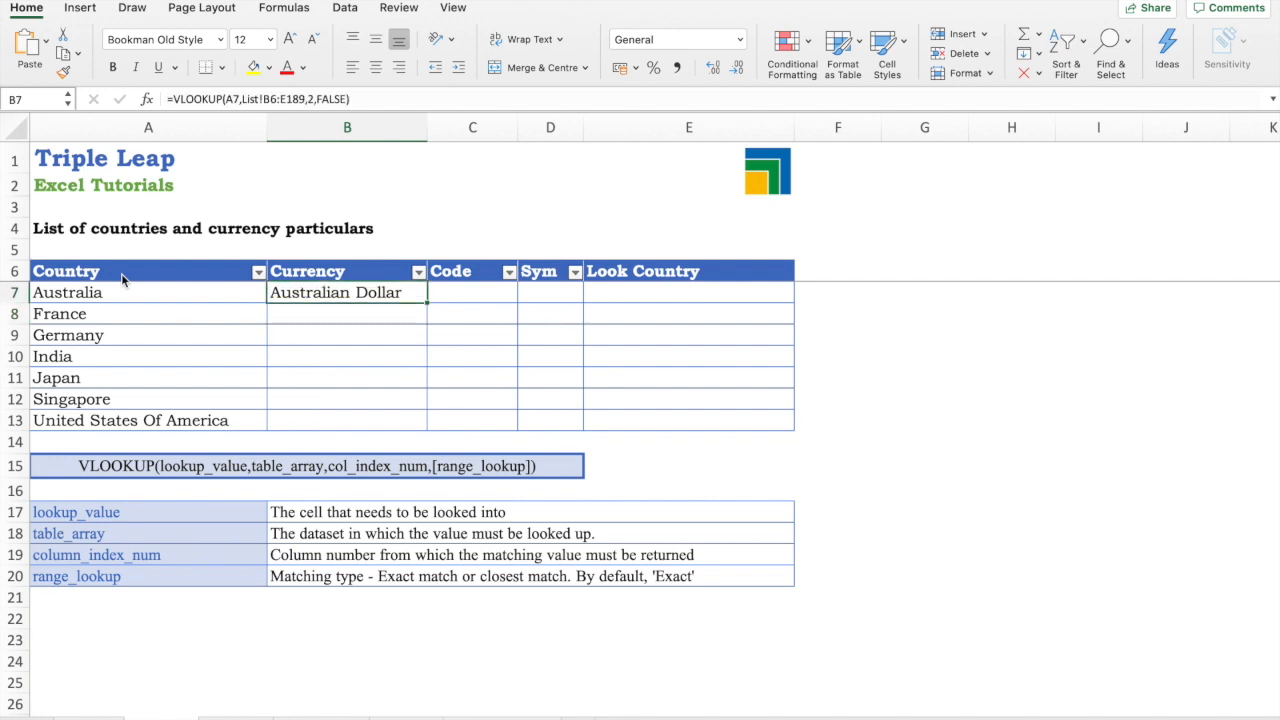
key("Down")
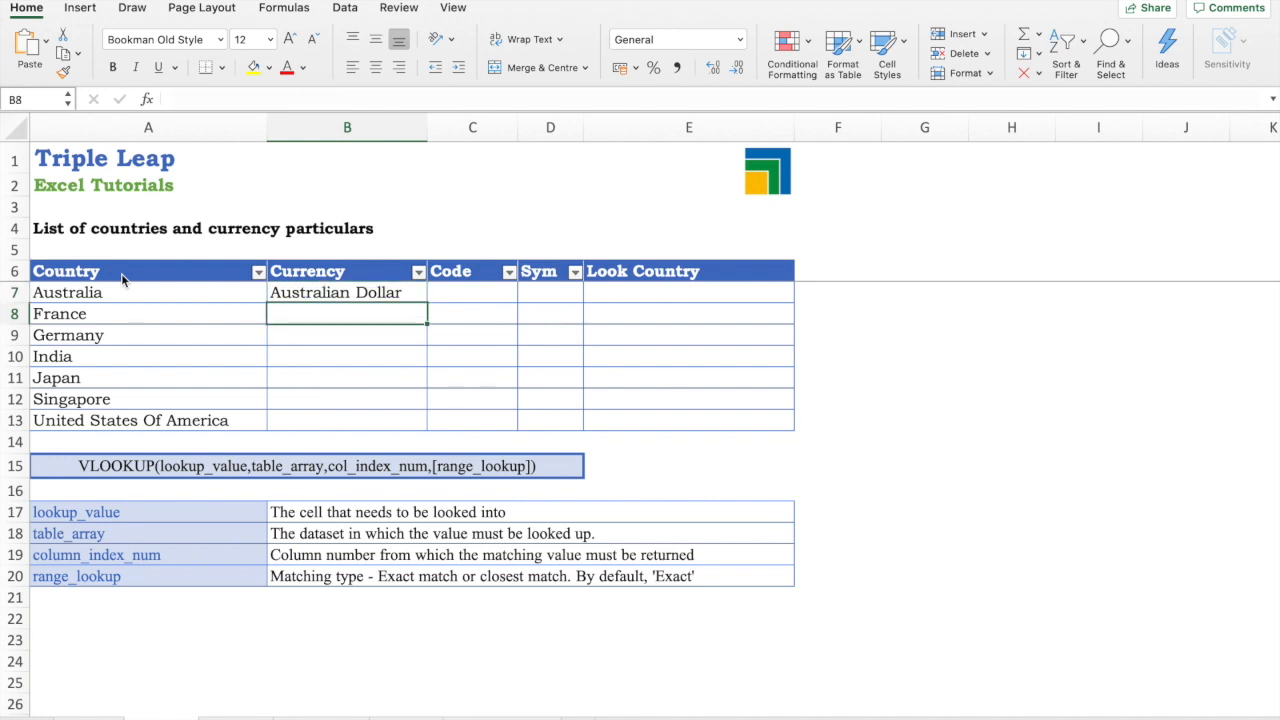
key("ctrl+d")
key("Down")
key("ctrl+d")
key("Down")
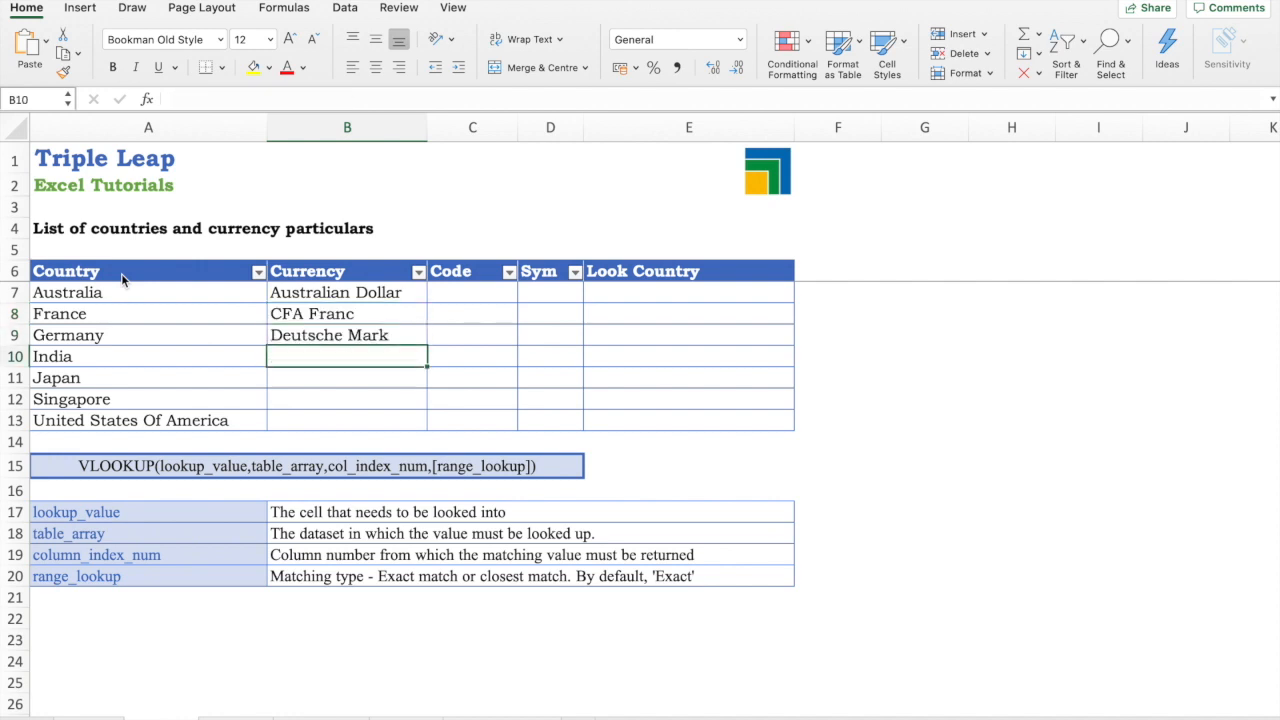
key("ctrl+d")
key("Down")
key("ctrl+d")
key("Down")
key("ctrl+d")
key("Down")
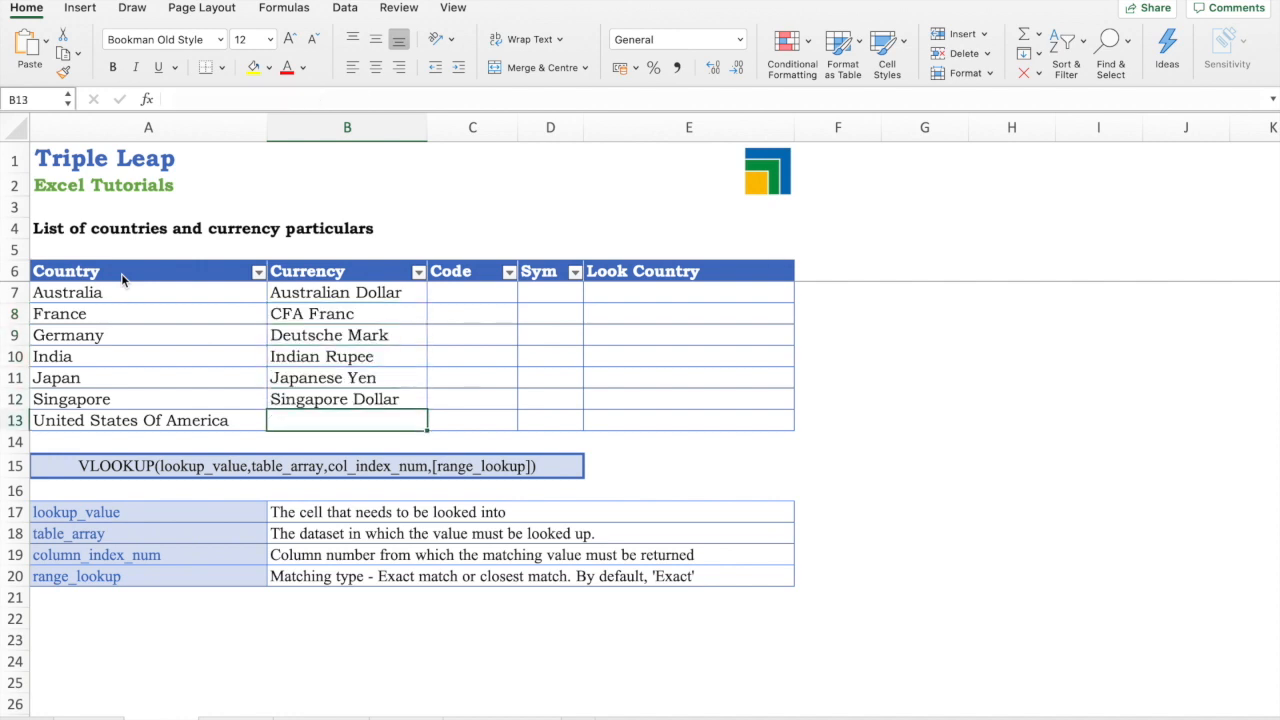
key("ctrl+d")
Examine the VLOOKUP formulas in B7 and B8 to compare their table array references.
key("Up")
key("Up")
key("Up")
key("Up")
key("Up")
key("Up")
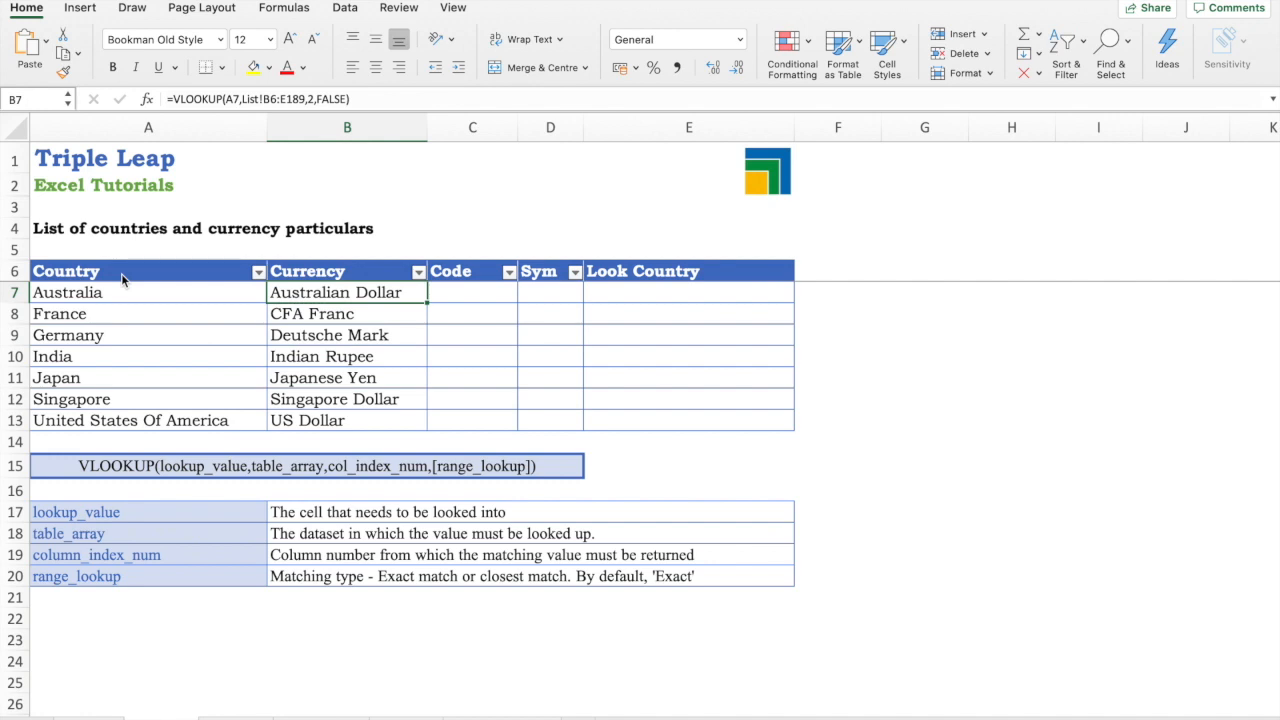
left_click(409, 100)
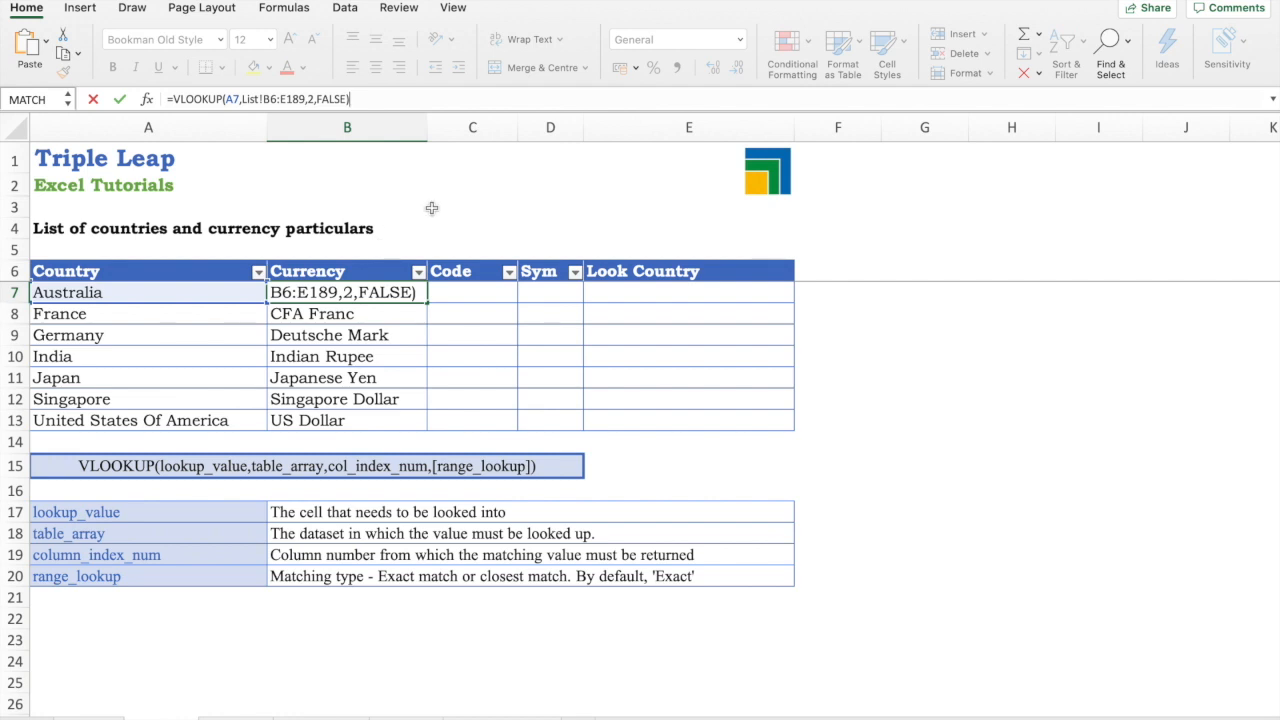
key("ctrl+Return")
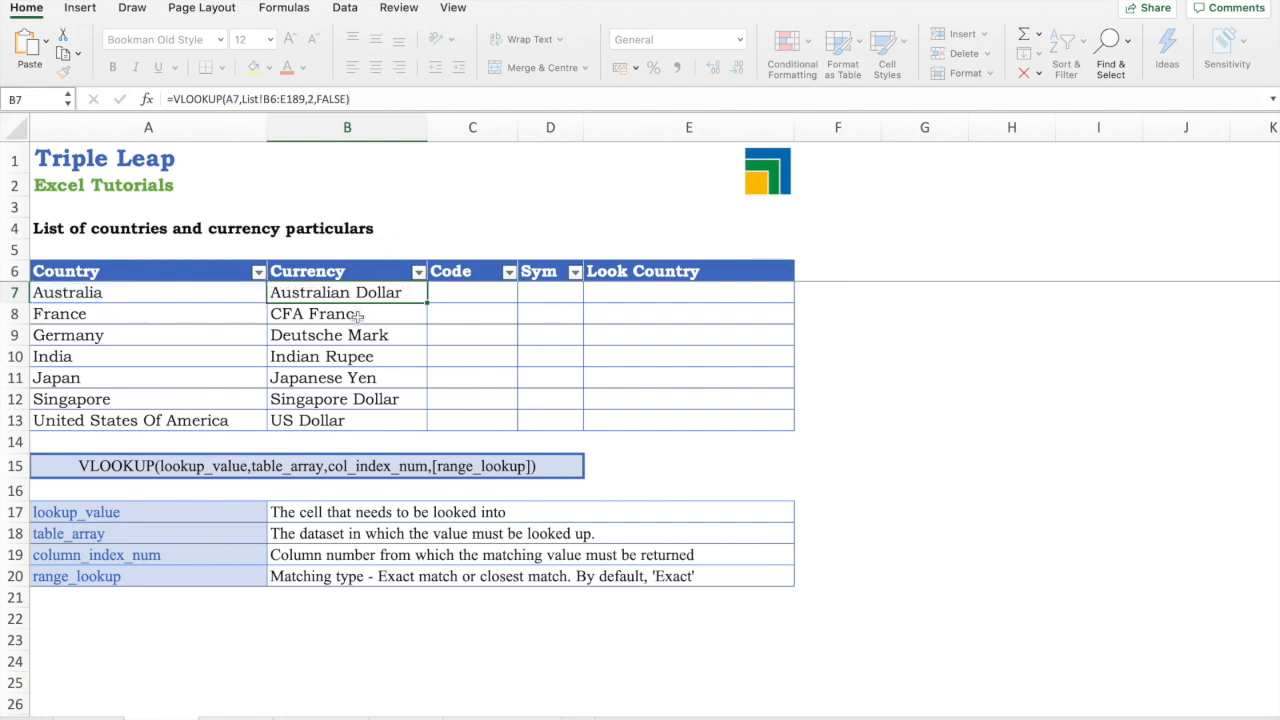
left_click(357, 315)
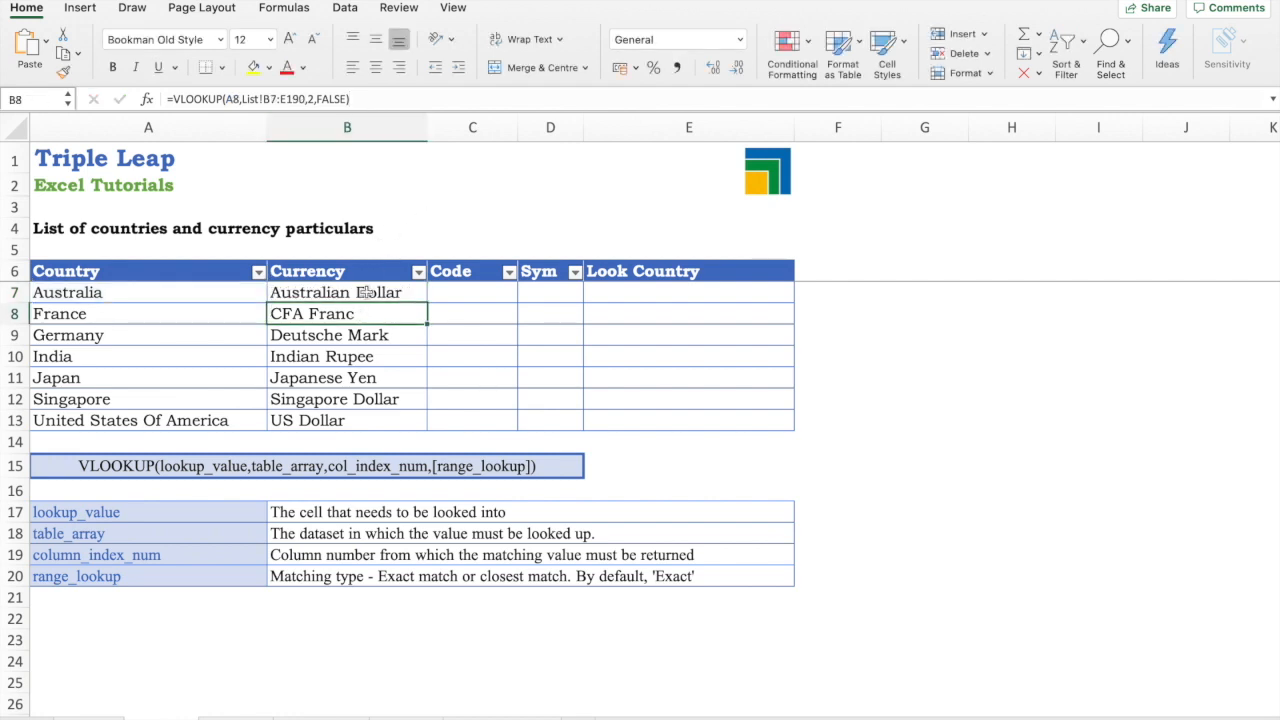
Make the table array in B7's formula absolute as $B$6:$E$189 and lock the lookup value's column as $A7.
left_click(360, 293)
left_click(272, 99)
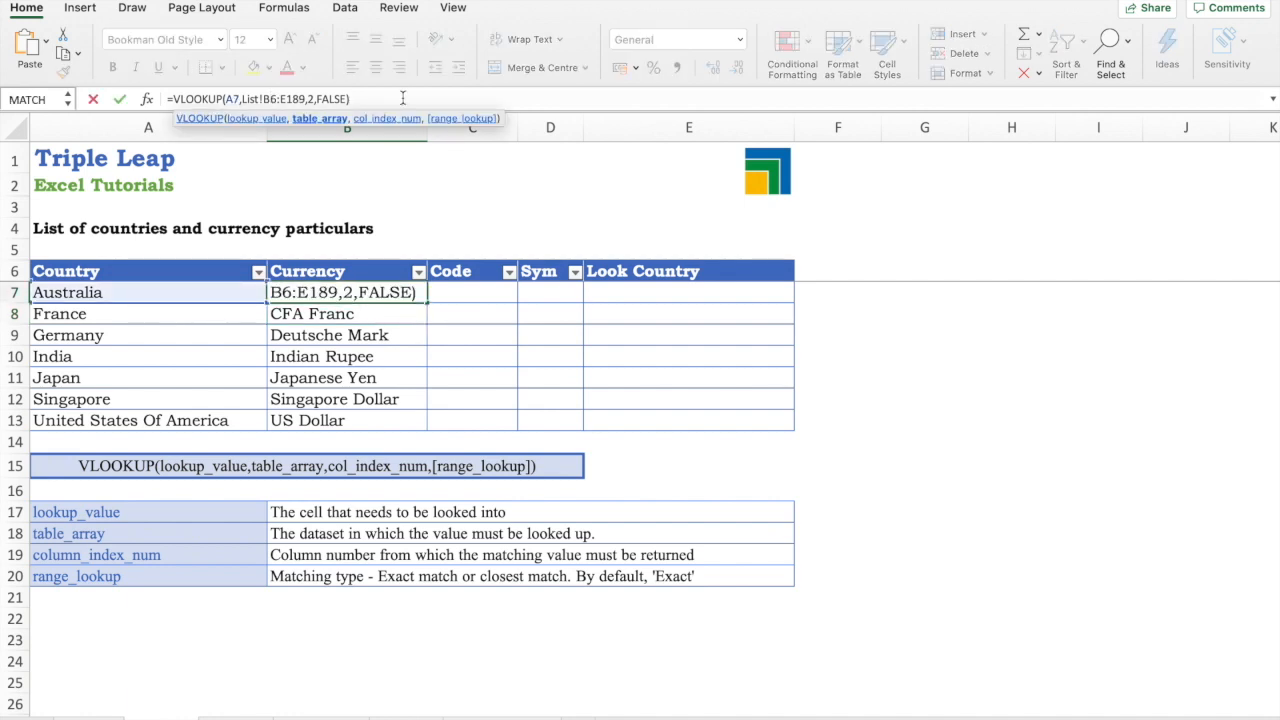
key("F4")
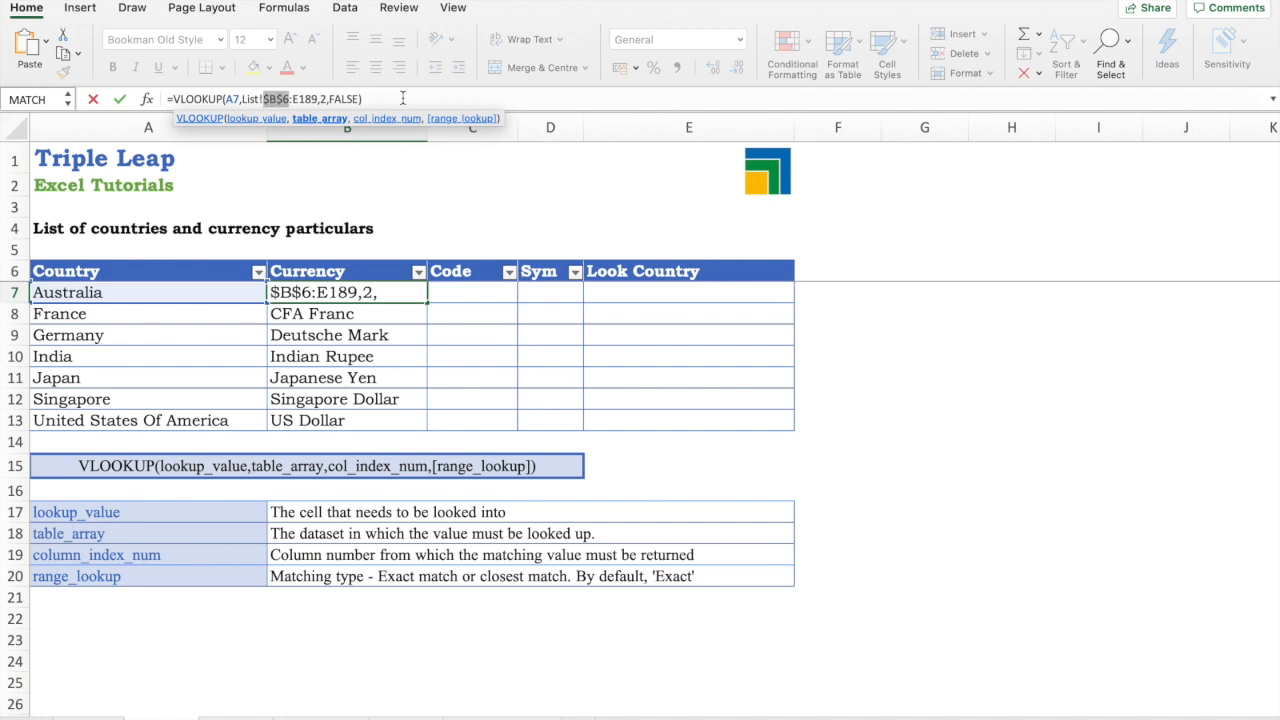
left_click(304, 99)
key("F4")
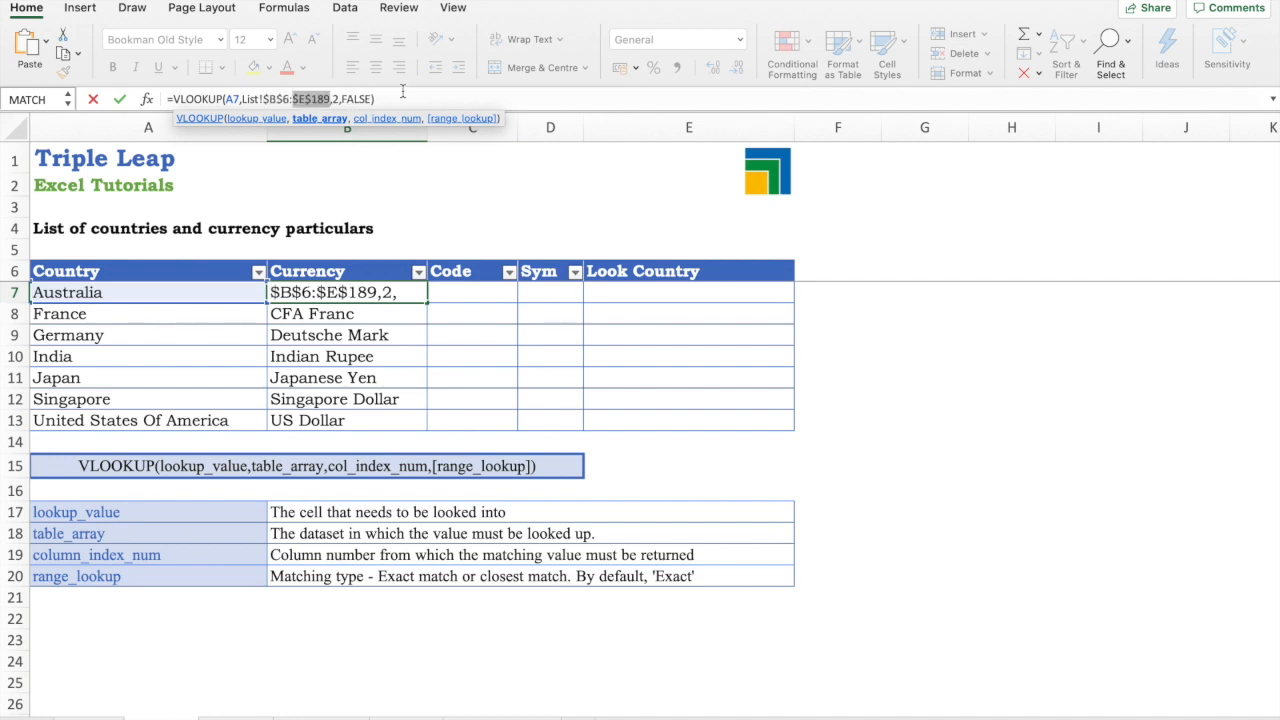
left_click(229, 99)
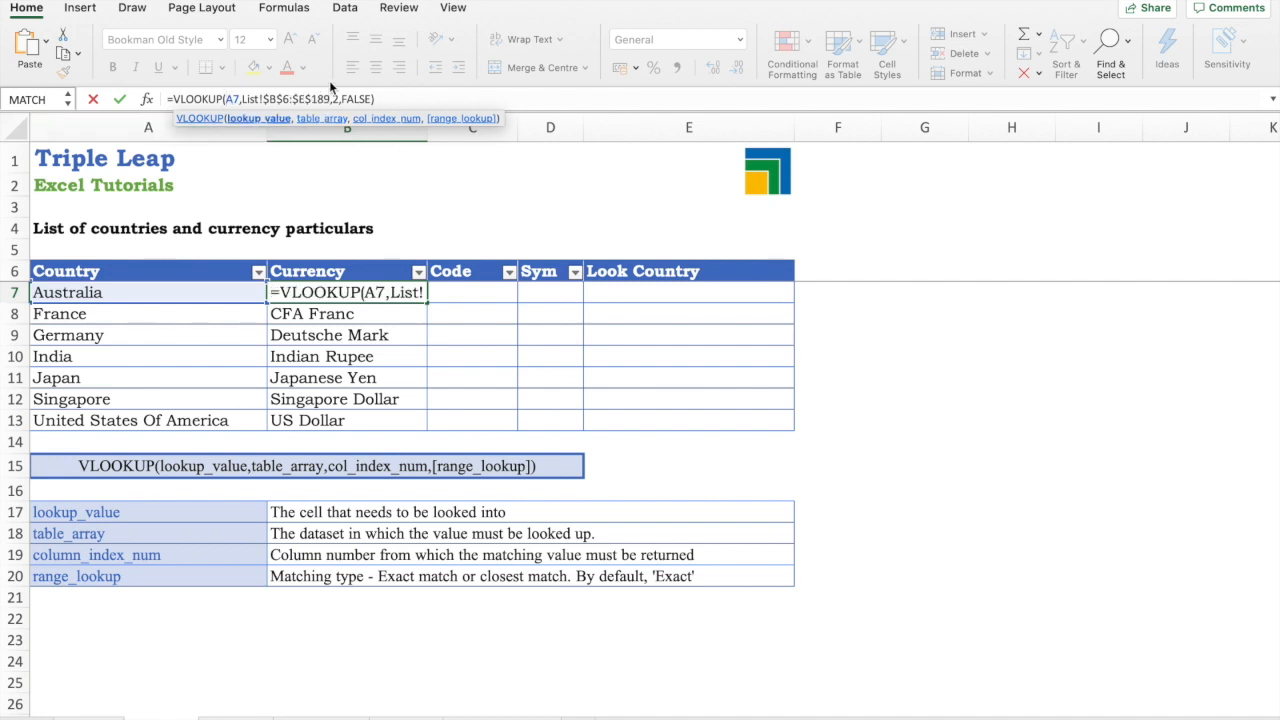
type("$")
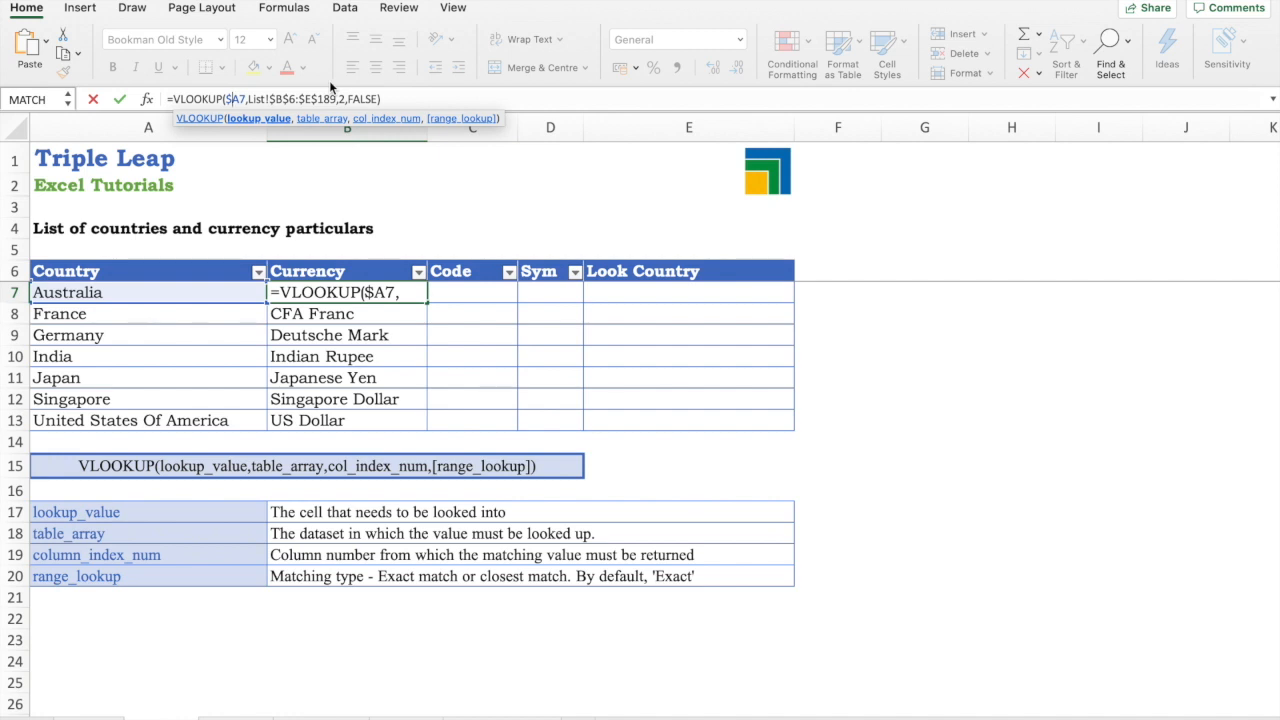
key("ctrl+Return")
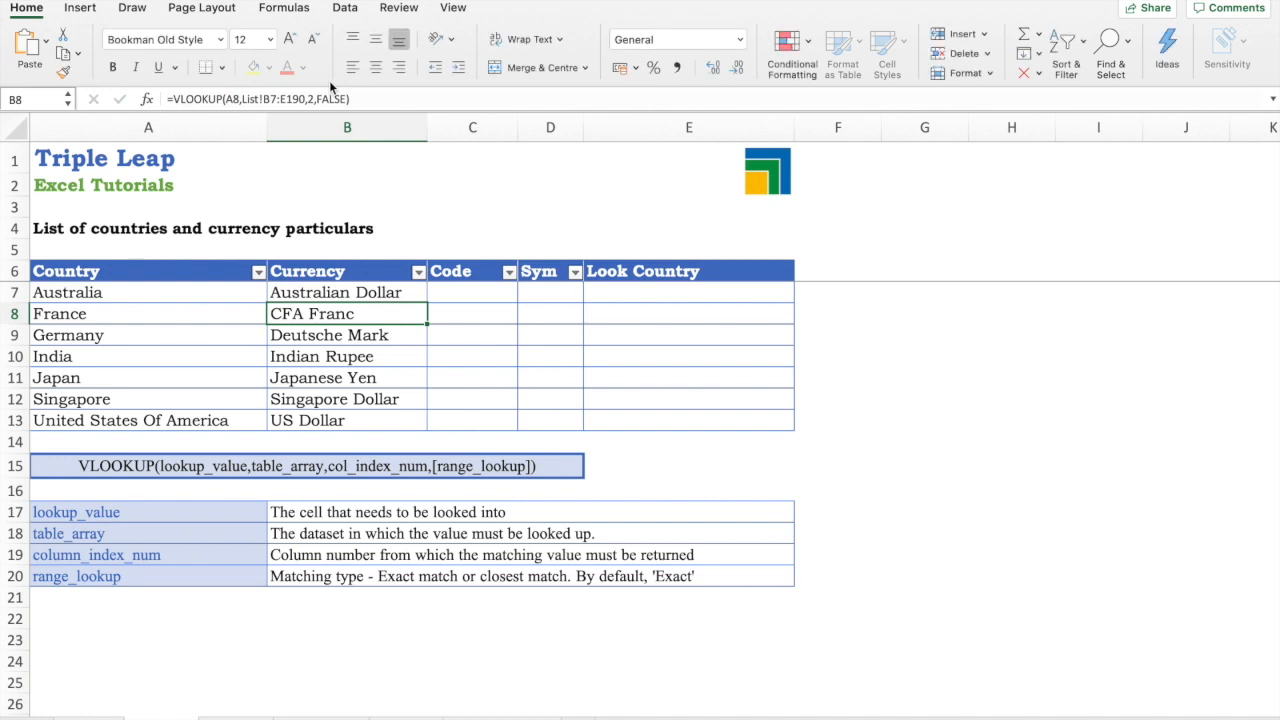
Fill the corrected VLOOKUP formula from B7 down the Currency column through B13.
key("shift+Down")
key("shift+Down")
key("shift+Down")
key("shift+Down")
key("shift+Down")
key("shift+Down")
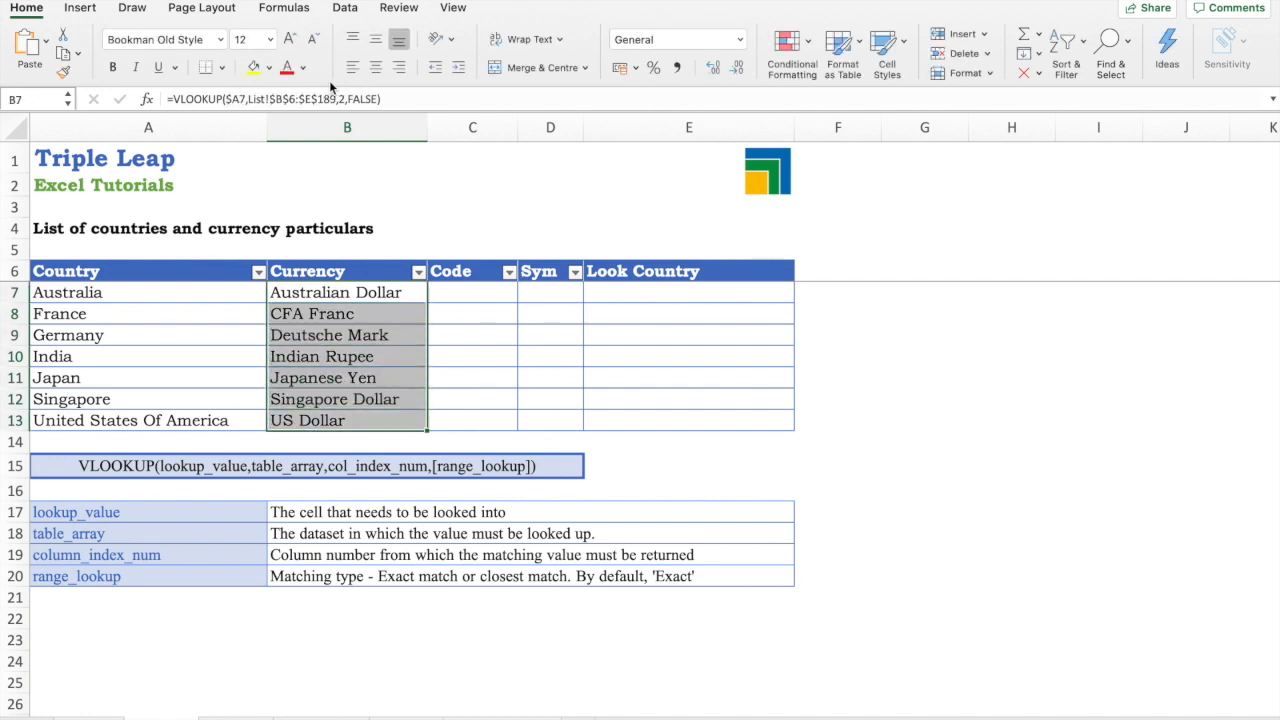
Copy the VLOOKUP formula text from B7 into the Code cell C7 for Australia.
key("Right")
key("Left")
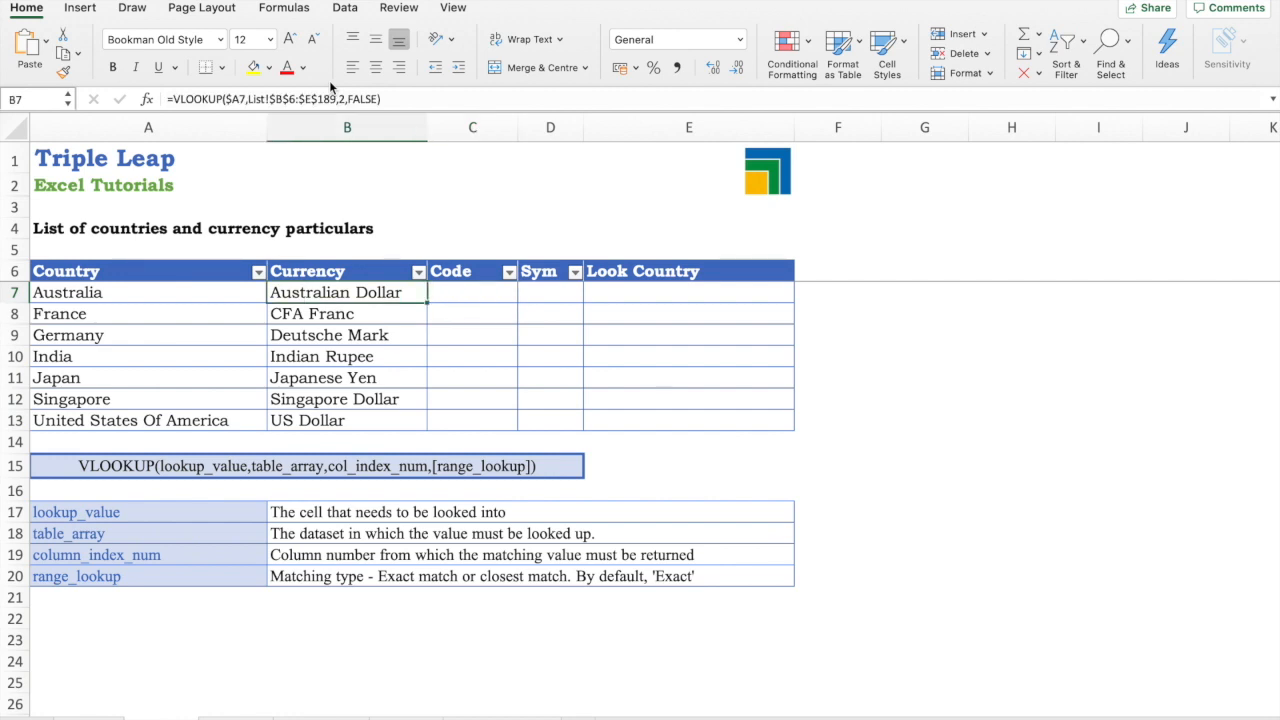
key("Right")
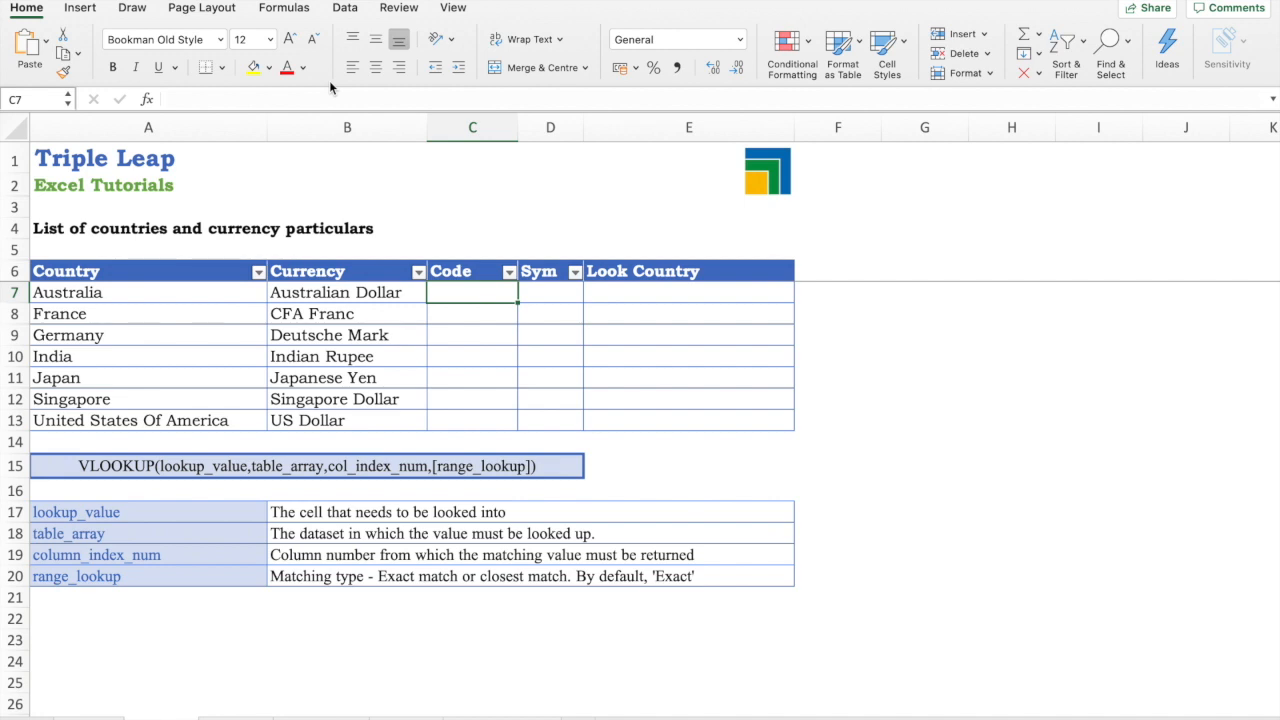
key("Left")
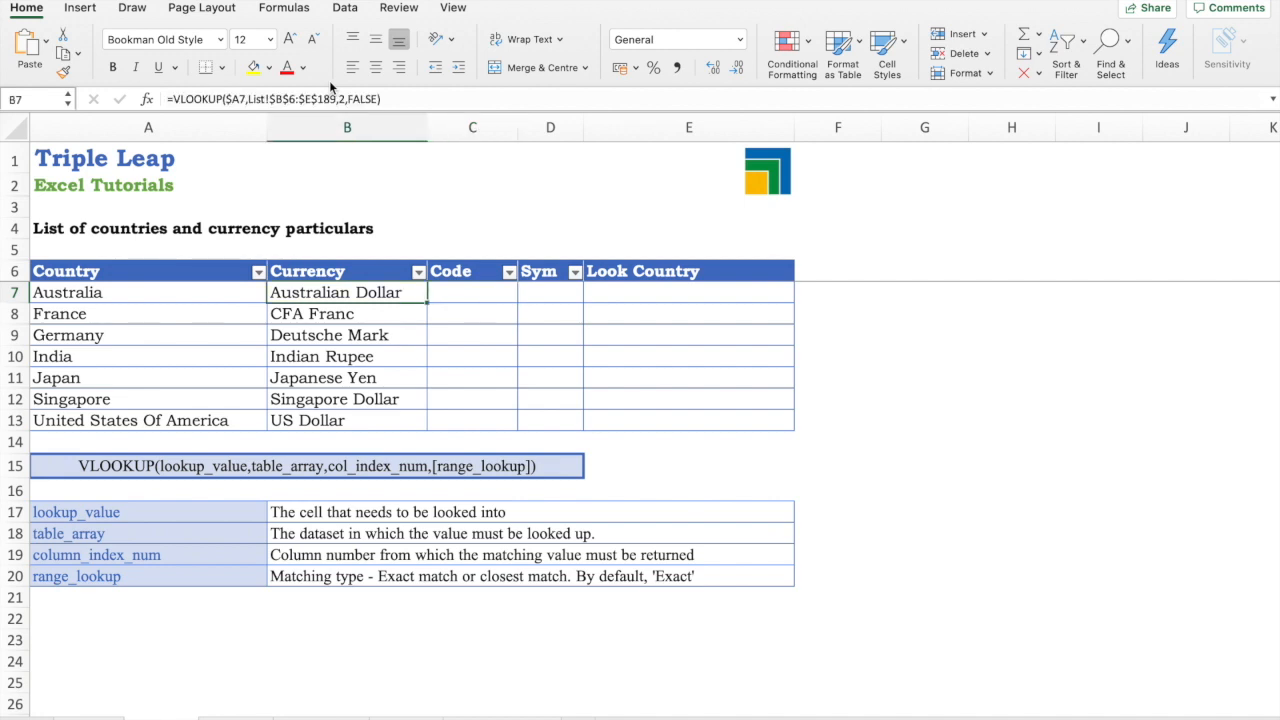
left_click(448, 97)
key("shift+Home")
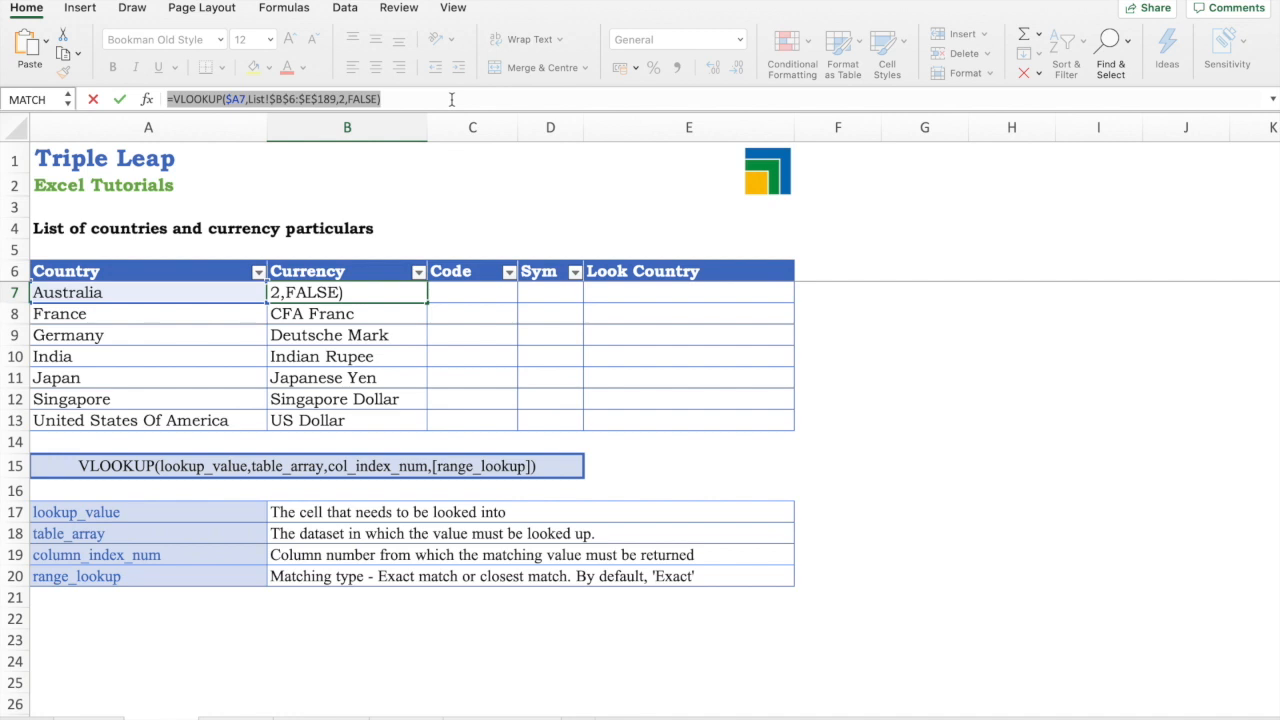
key("Escape")
key("Right")
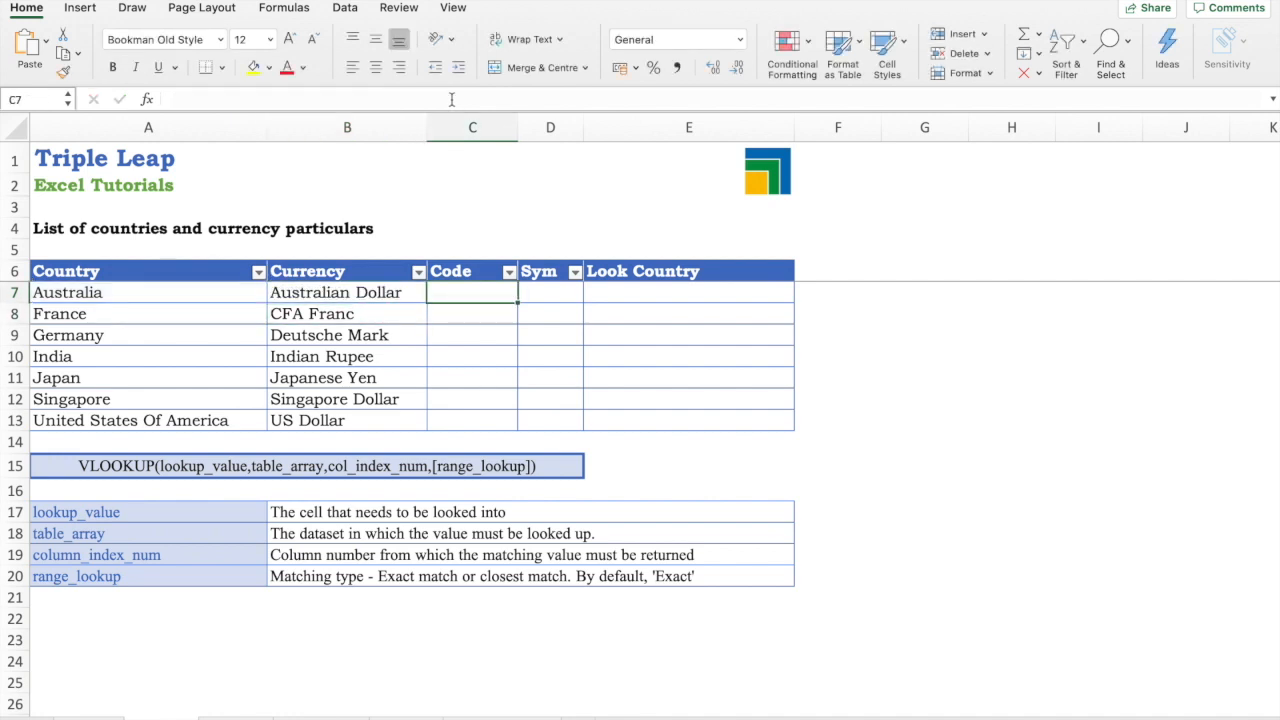
left_click(451, 98)
key("super+v")
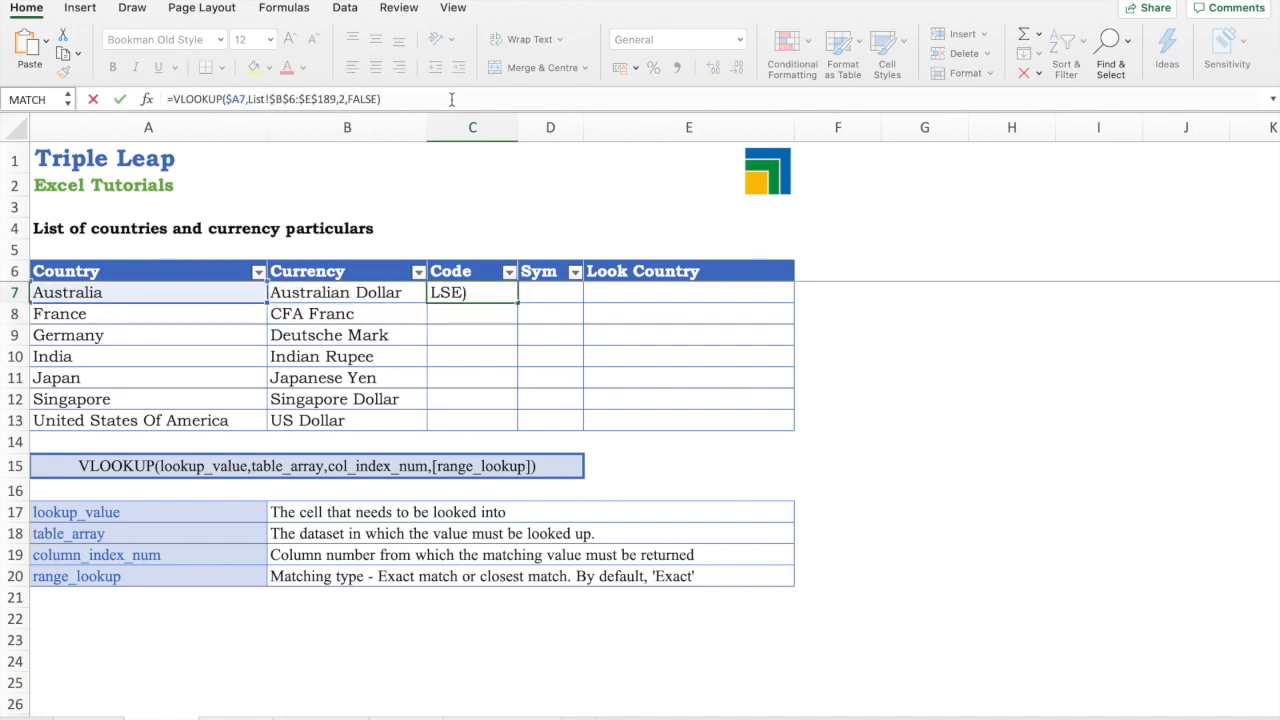
Set the column index number in C7's VLOOKUP formula to 3 so it returns the currency code.
key("Left")
key("Left")
key("Left")
key("Left")
key("Left")
key("Left")
key("Left")
key("BackSpace")
type("3")
key("Return")
key("Up")
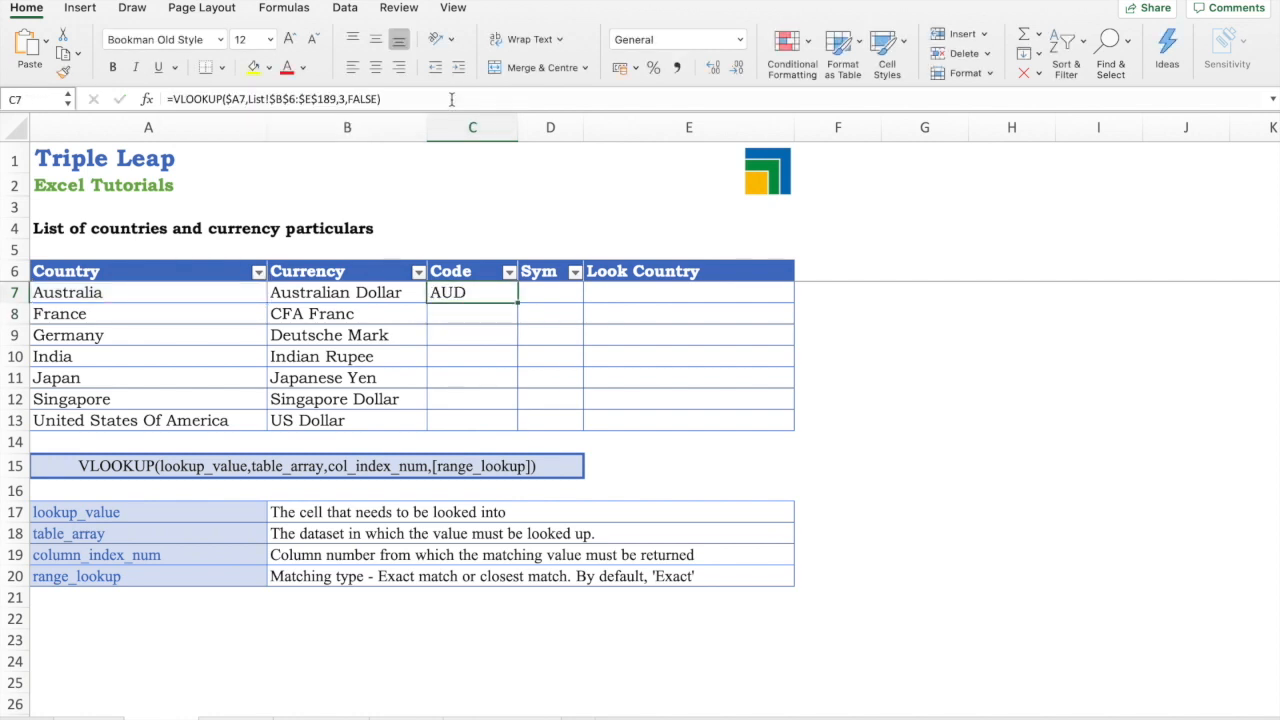
Fill the VLOOKUP formula from C7 down the Code column through C13.
key("shift+Down")
key("shift+Down")
key("shift+Down")
key("shift+Down")
key("shift+Down")
key("shift+Down")
key("ctrl+d")
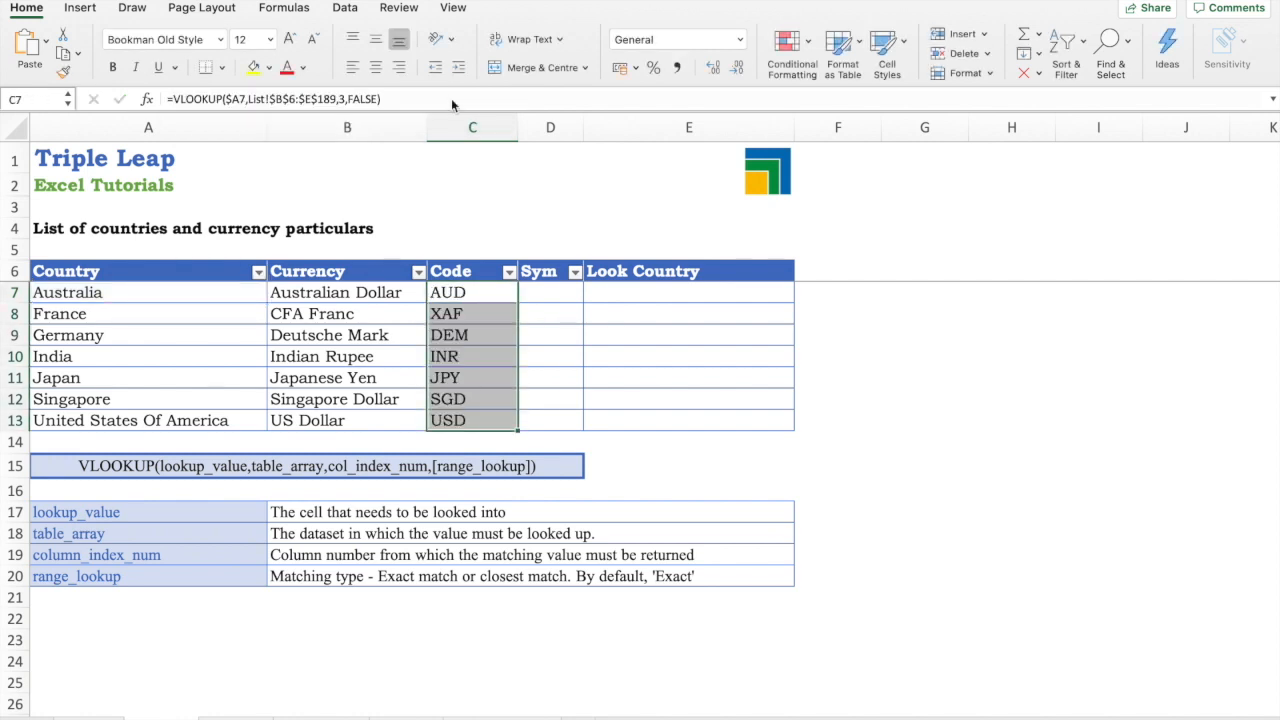
Copy the Code formulas in C7:C13 into the Sym column, starting at D7.
key("ctrl+c")
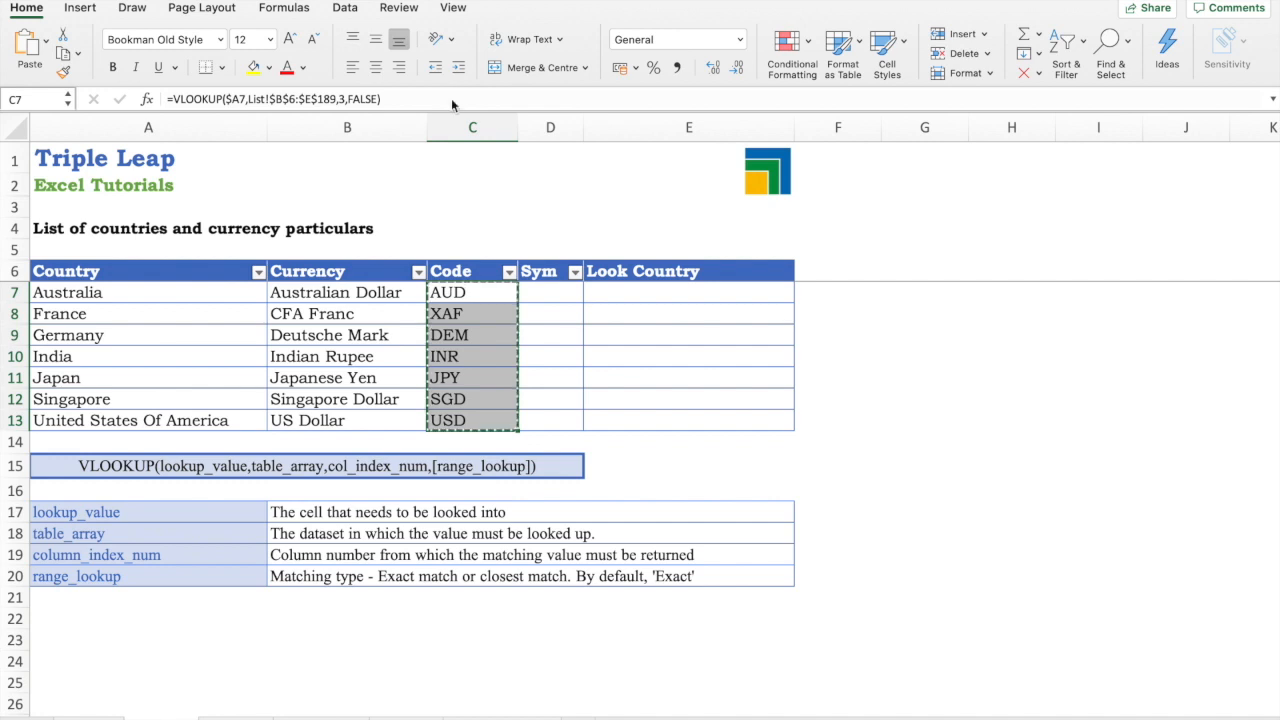
key("Right")
key("ctrl+v")
key("Down")
key("Up")
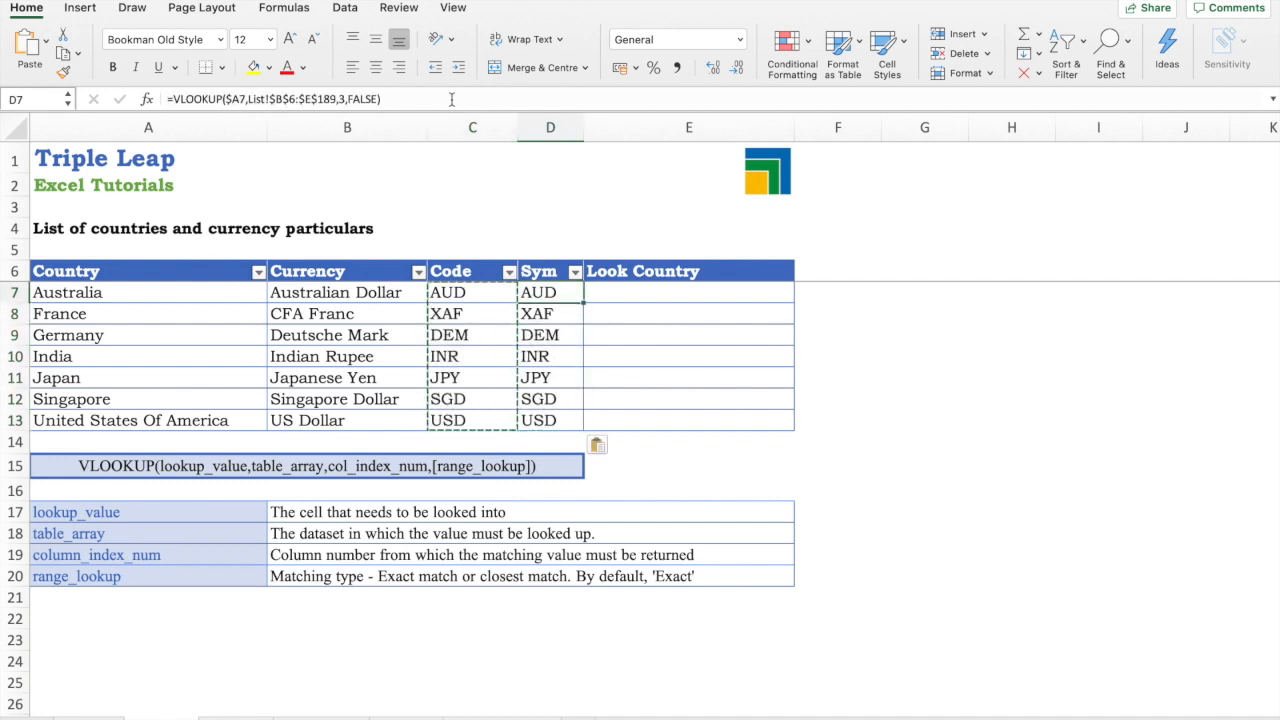
Set the column index number in D7's VLOOKUP formula to 4 so it returns the currency symbol.
key("F2")
key("Left")
key("Left")
key("BackSpace")
type("4")
key("Return")
key("Up")
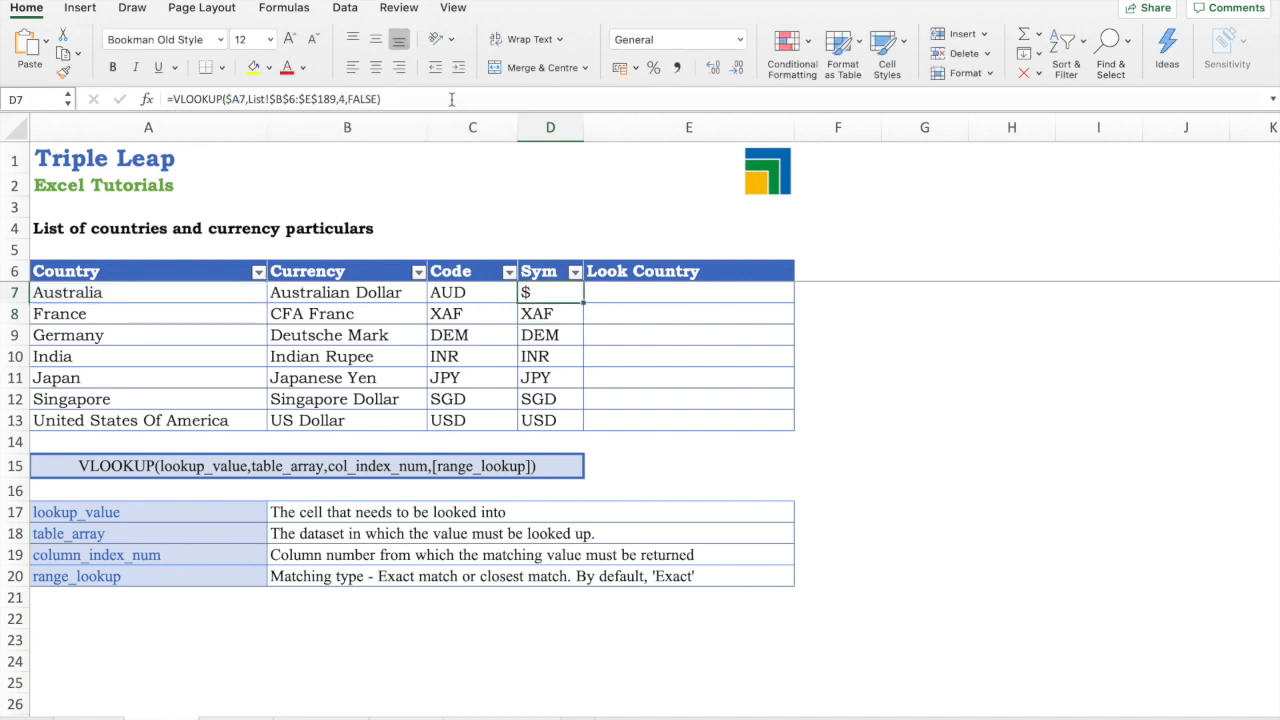
Fill the edited VLOOKUP formula from D7 down the Sym column through D13.
key("ctrl+shift+Down")
key("ctrl+d")
key("Down")
key("Up")
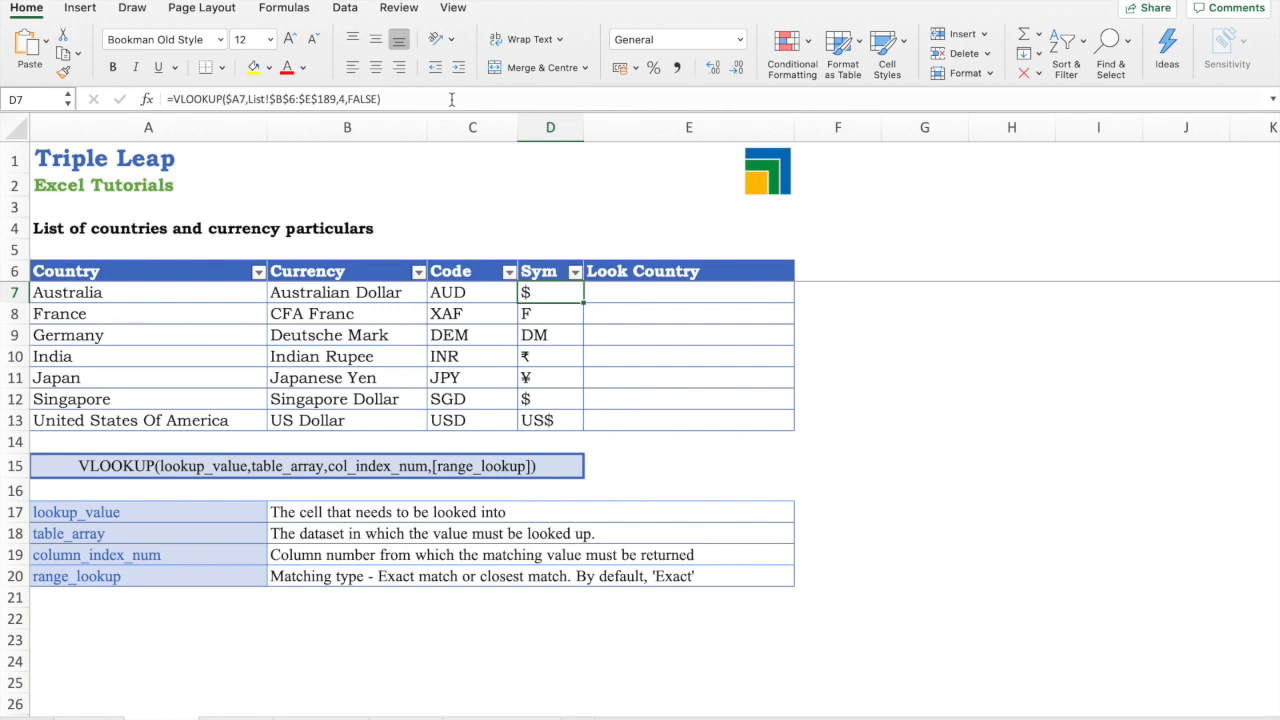
Start a VLOOKUP formula in the Look Country cell E7 with the currency in B7 as lookup value.
key("Right")
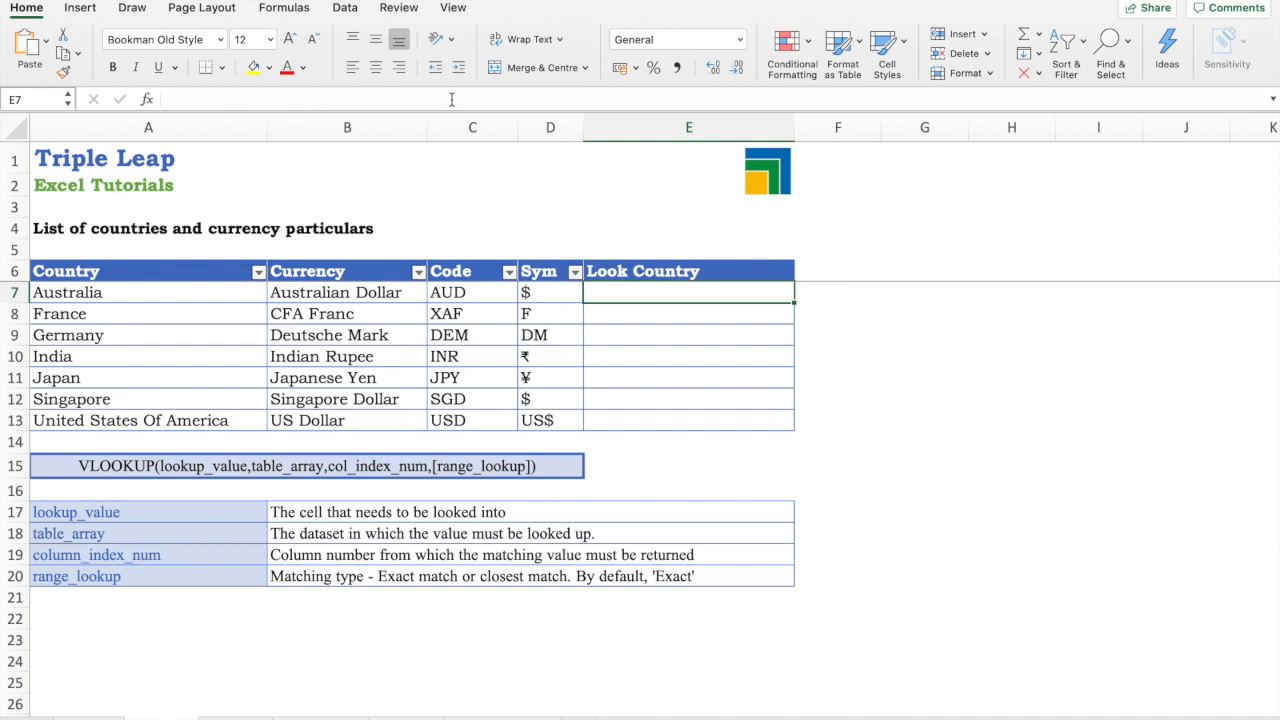
type("=vlookup(")
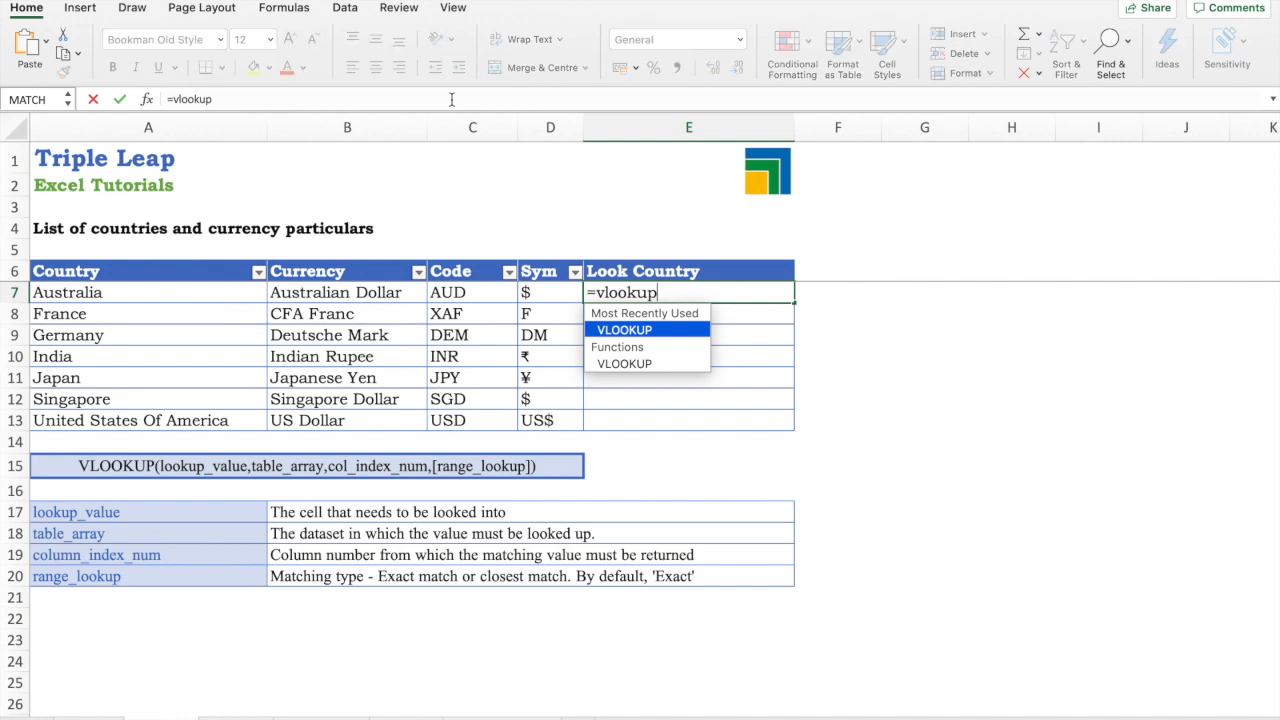
key("Left")
key("Left")
key("Left")
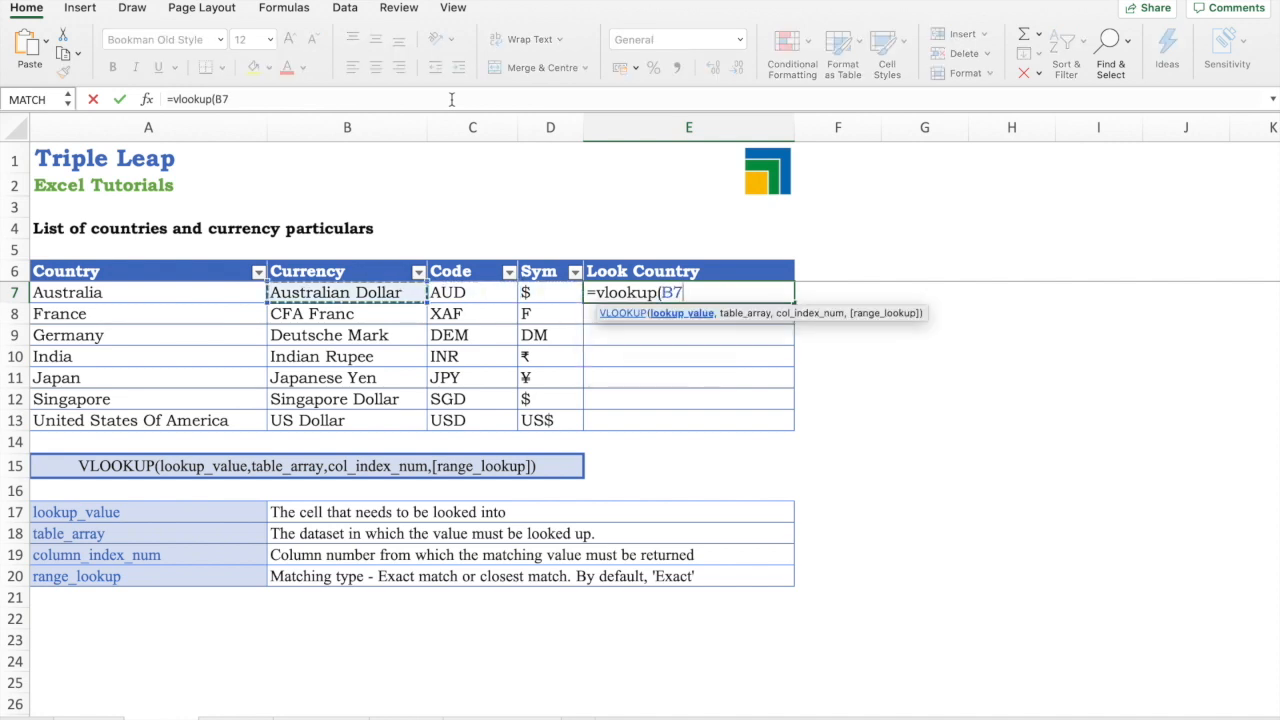
type(",")
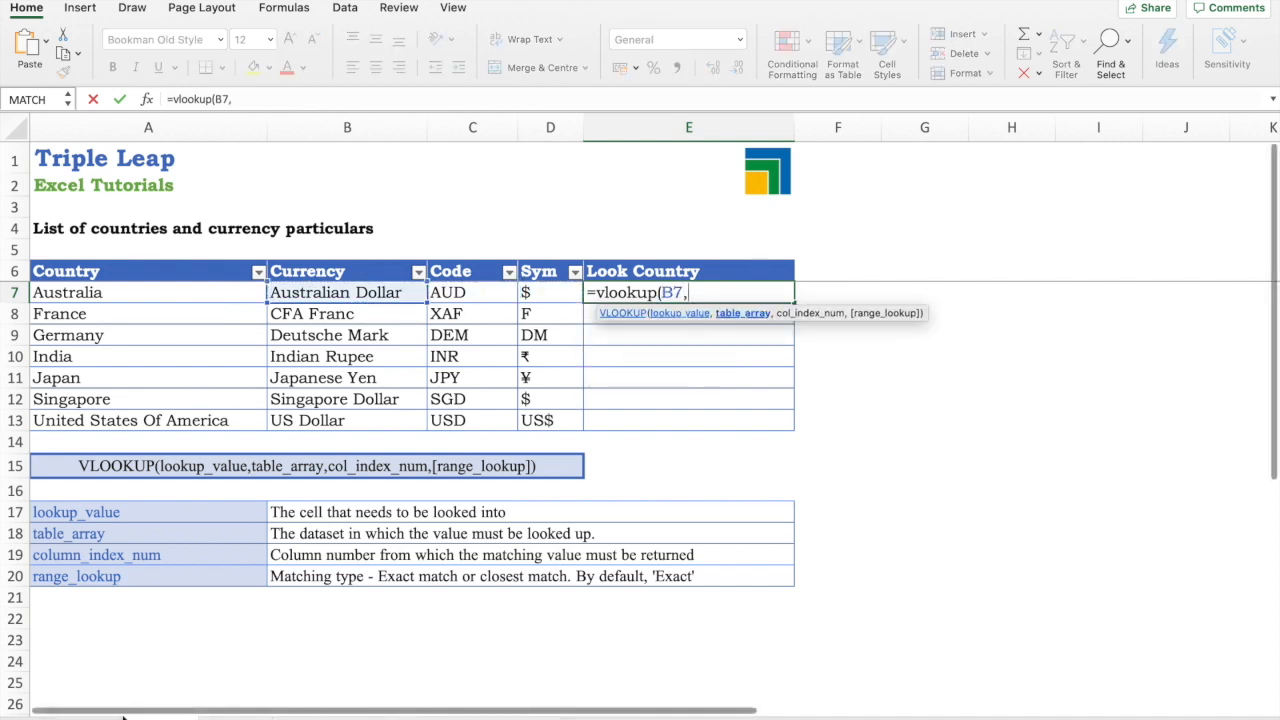
Complete E7's VLOOKUP formula with table array List!B6:C189, column index -1 and FALSE for an exact match.
left_click(120, 718)
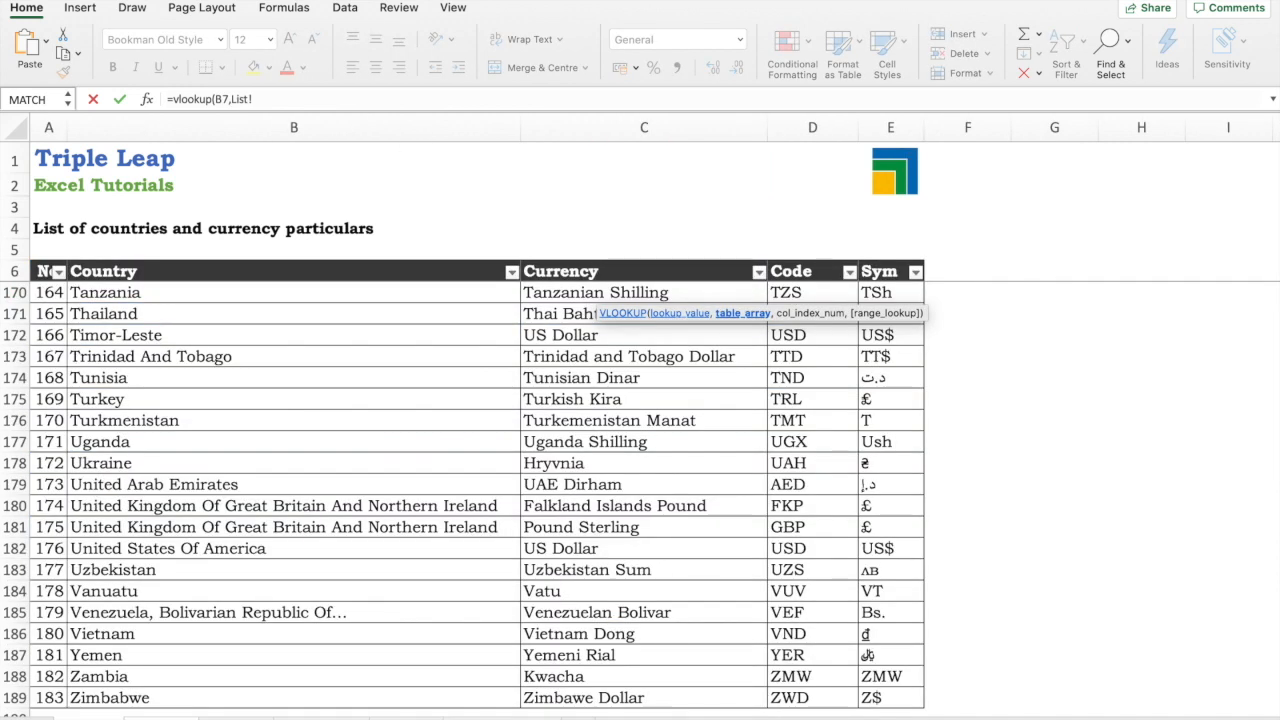
left_click(545, 271)
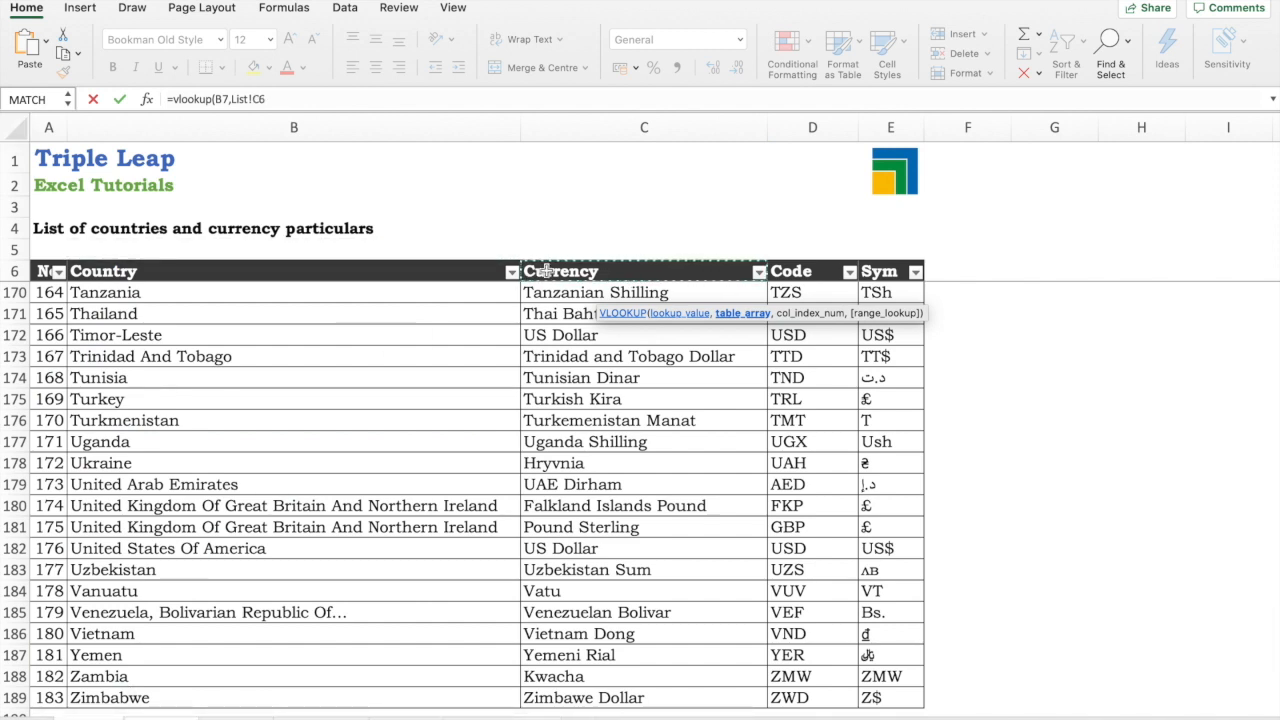
key("shift+Left")
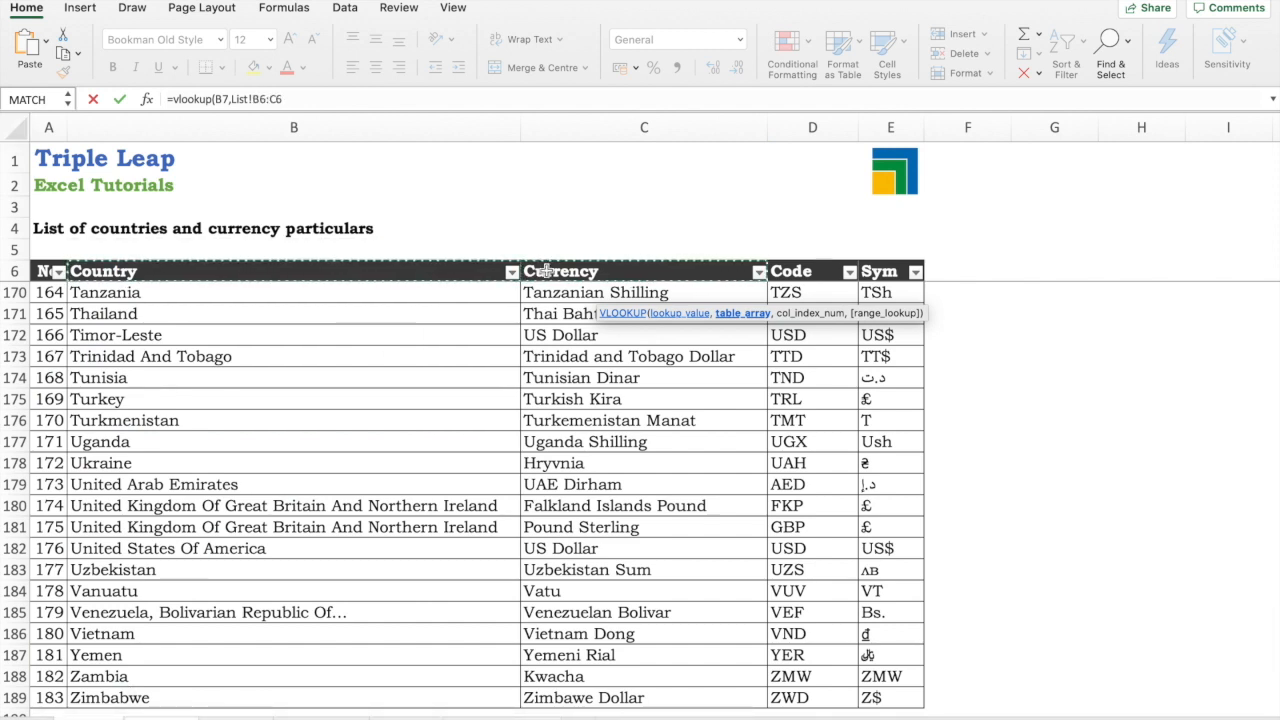
key("ctrl+shift+Down")
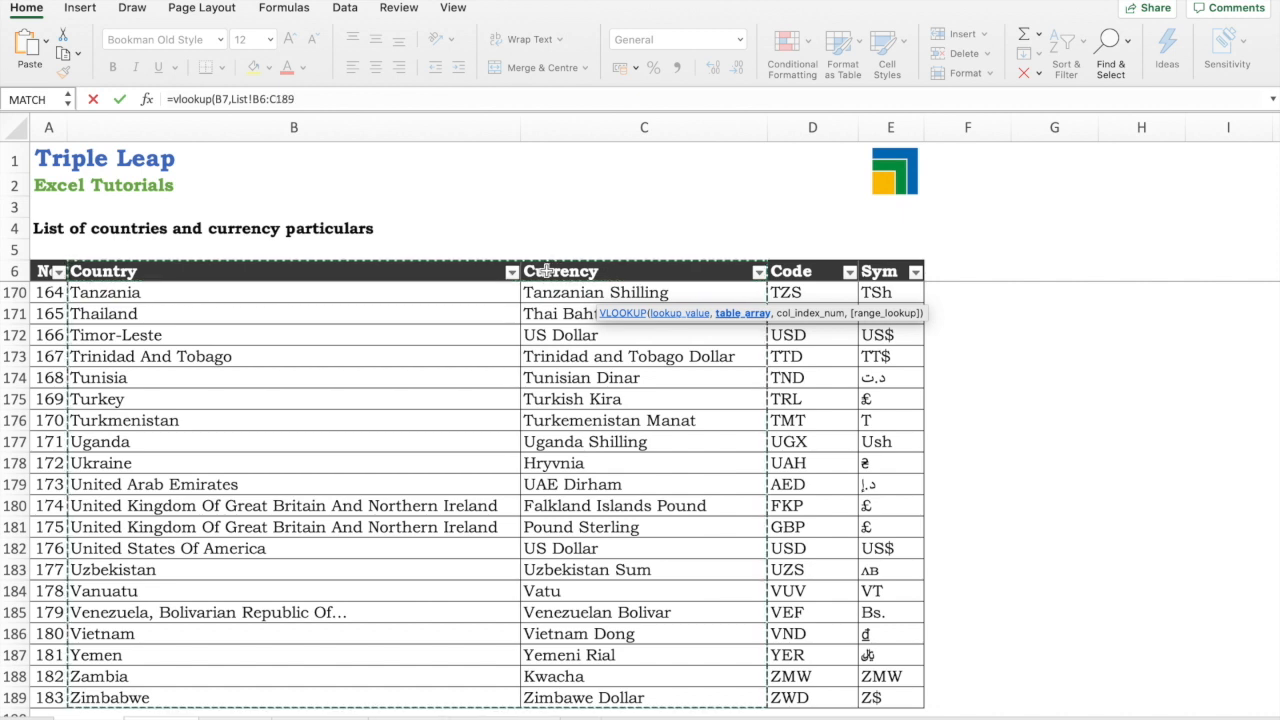
type(",2,false)")
key("Return")
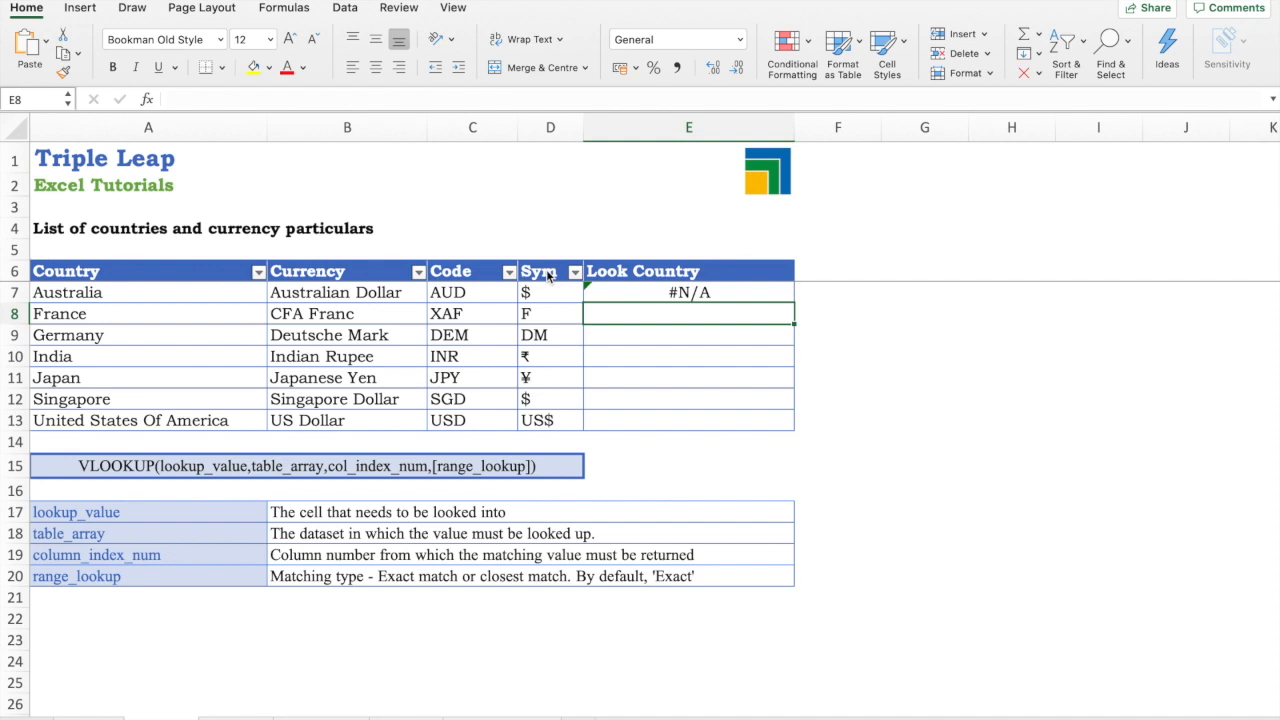
key("Up")
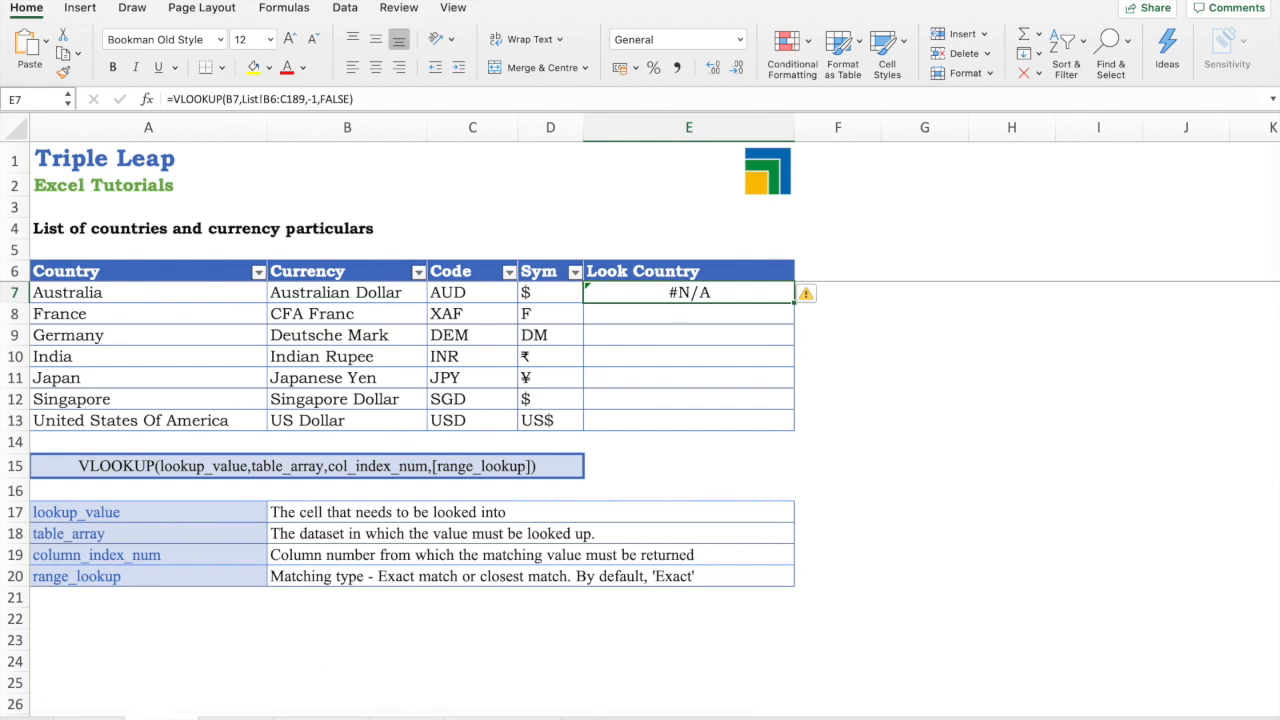
Switch to the HLookup sheet and enter 10 as the Number in B6.
left_click(236, 718)
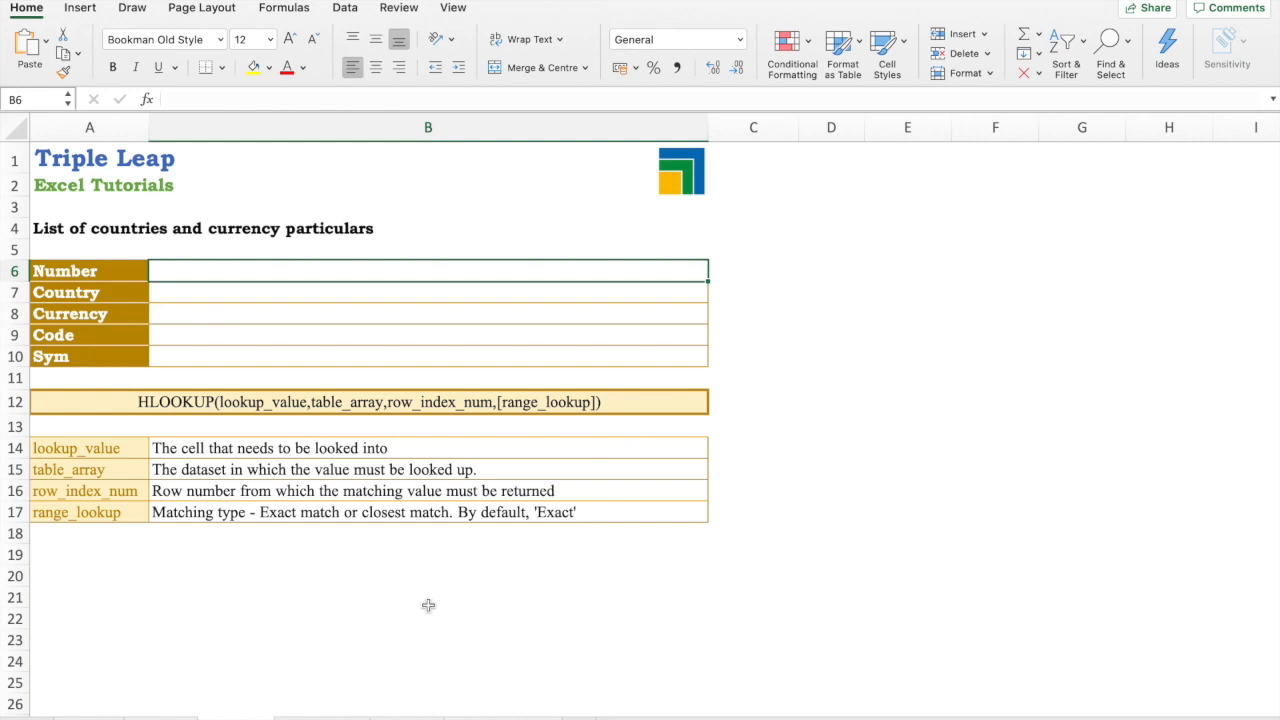
type("10")
key("Return")
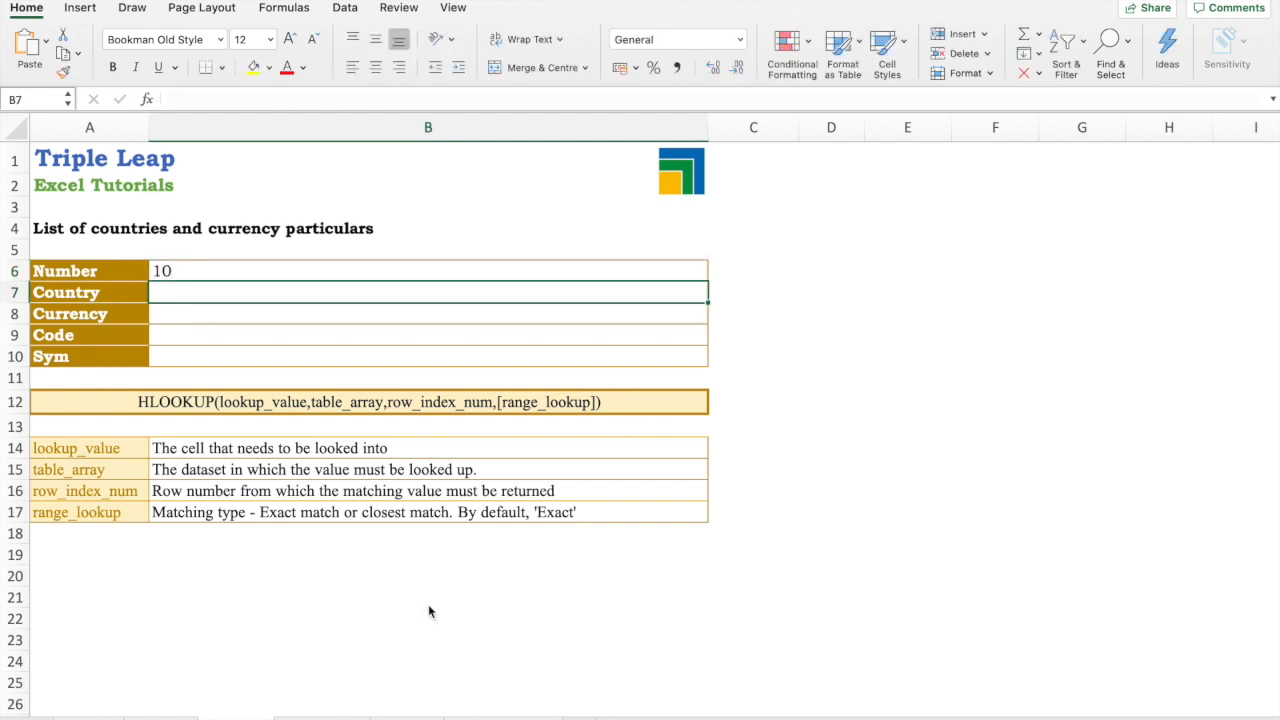
Start an HLOOKUP formula in the Country cell B7 with lookup value A7 and absolute table array List!$B$6:$E$189.
type("=hlookup(")
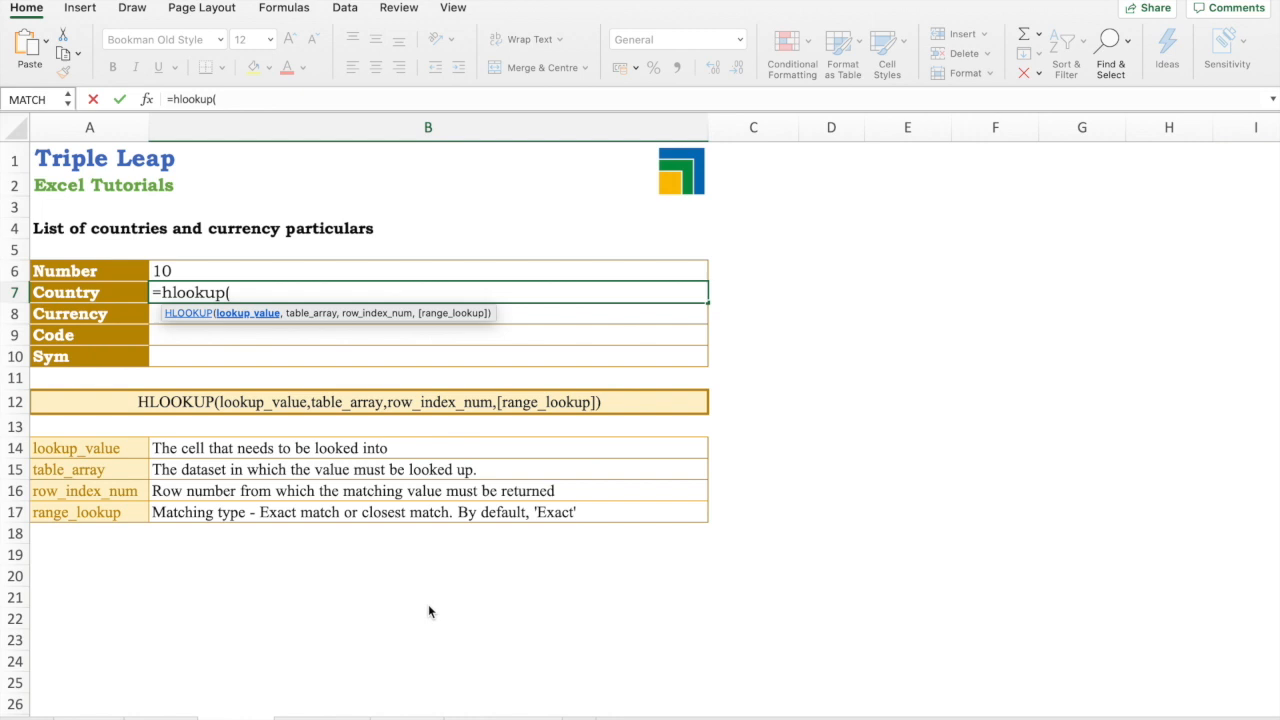
key("Left")
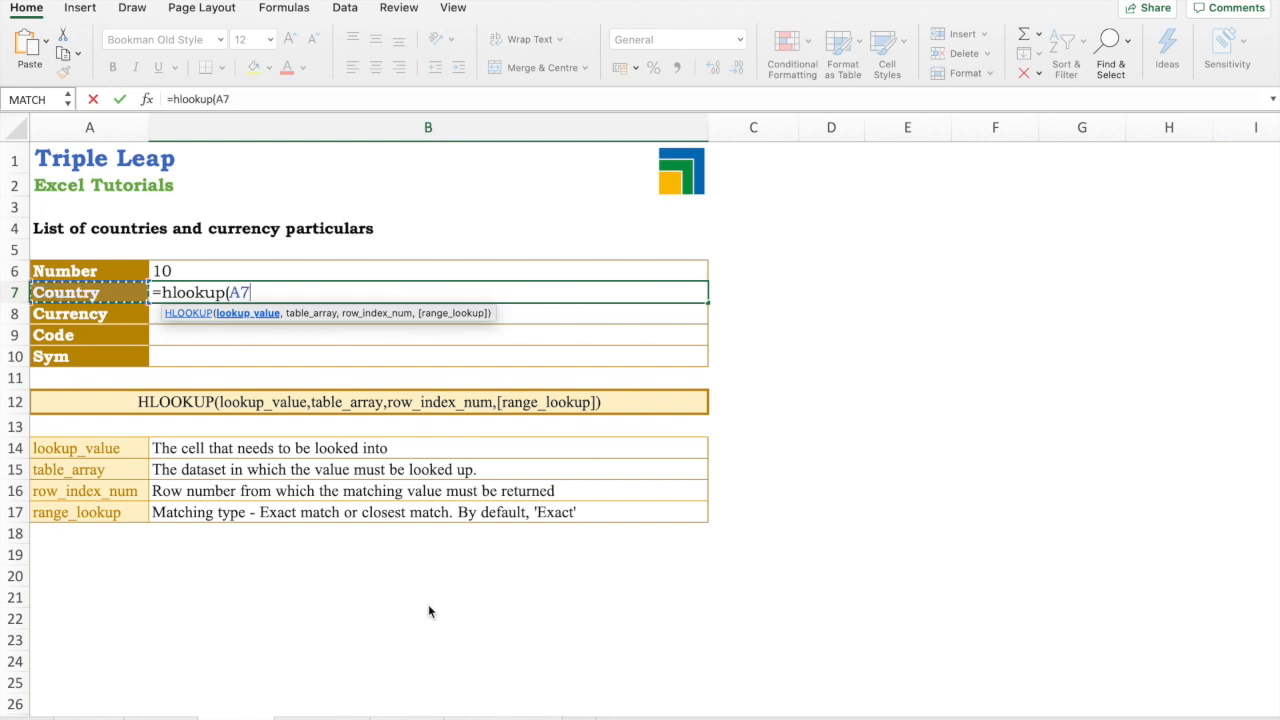
type(",")
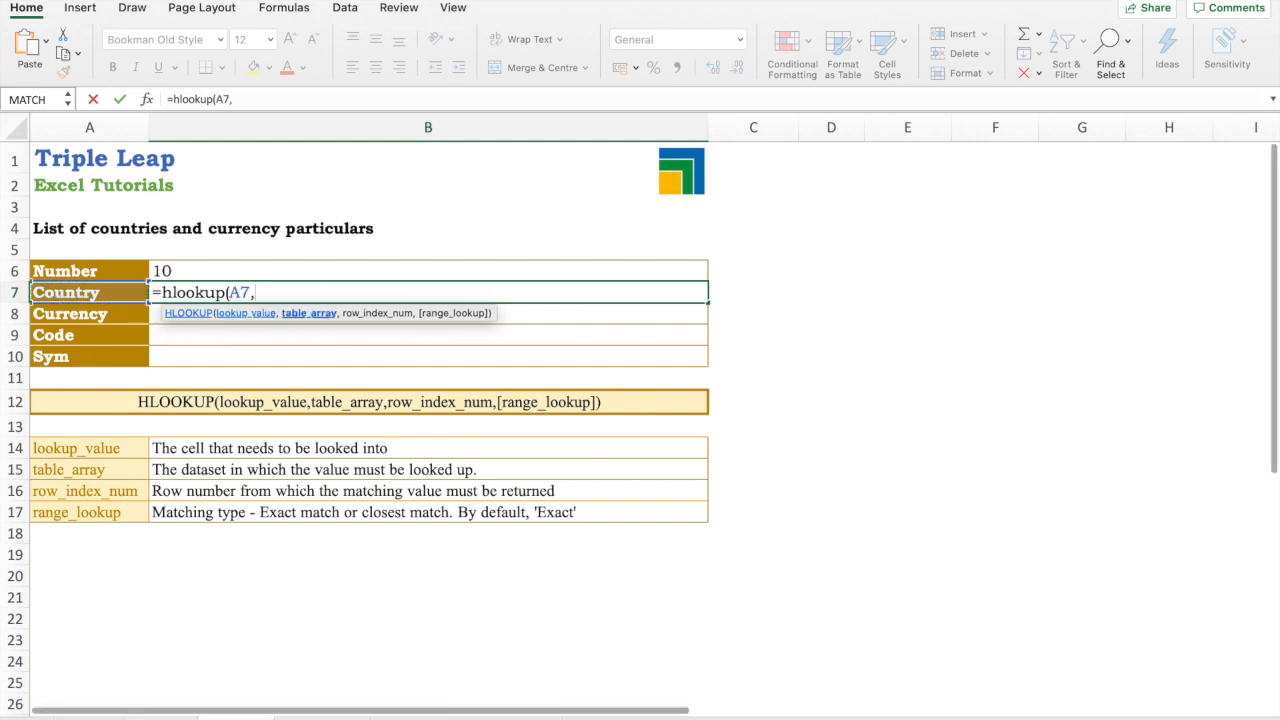
left_click(89, 717)
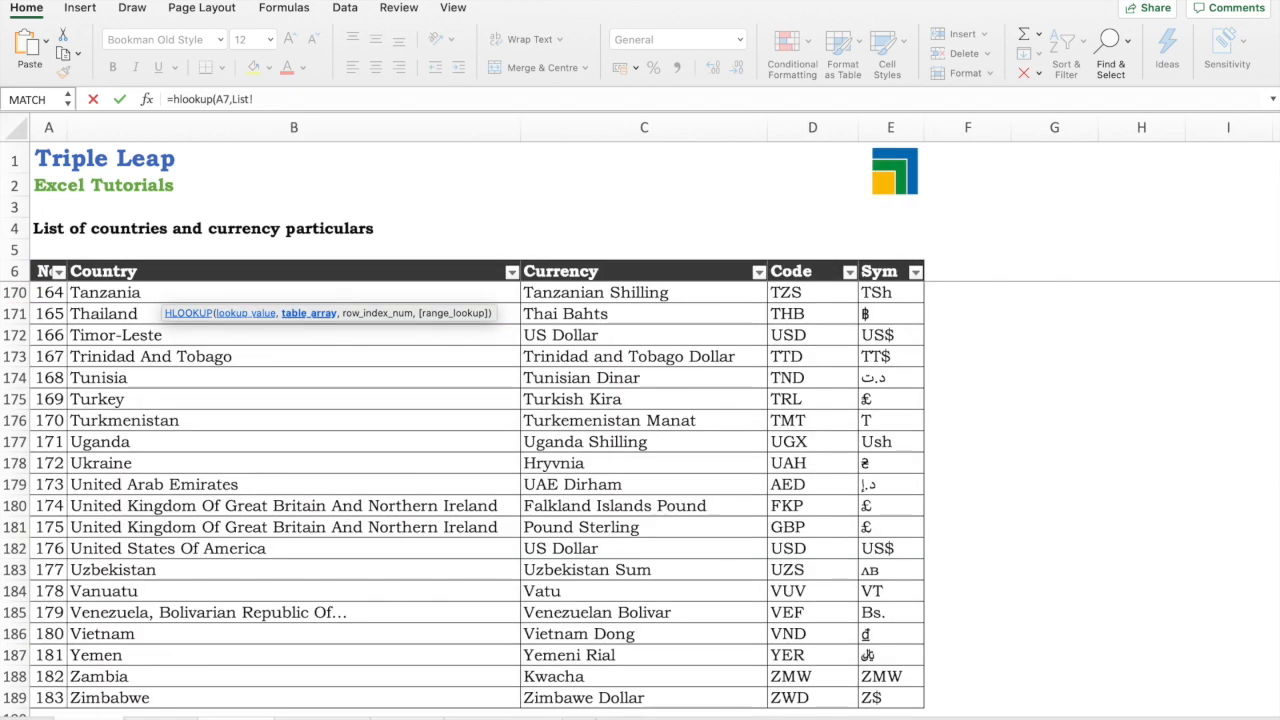
left_click(190, 272)
key("shift+Right")
key("shift+Right")
key("shift+Right")
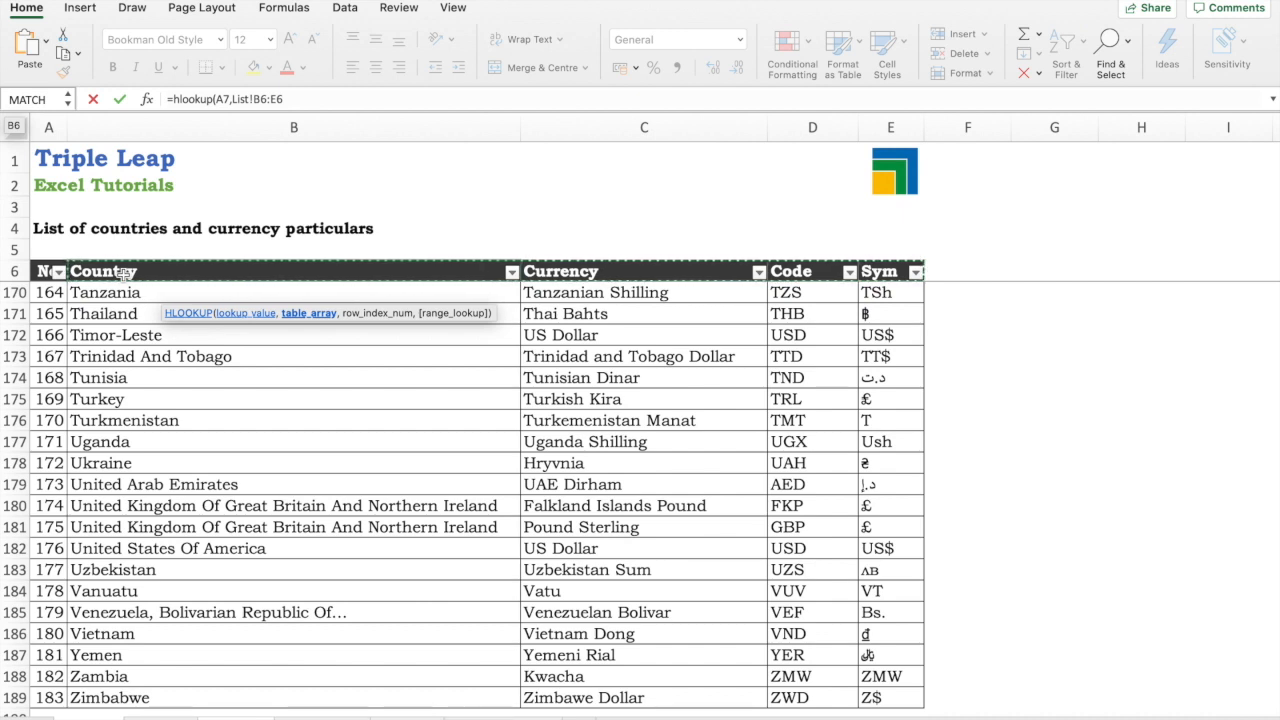
key("ctrl+shift+Down")
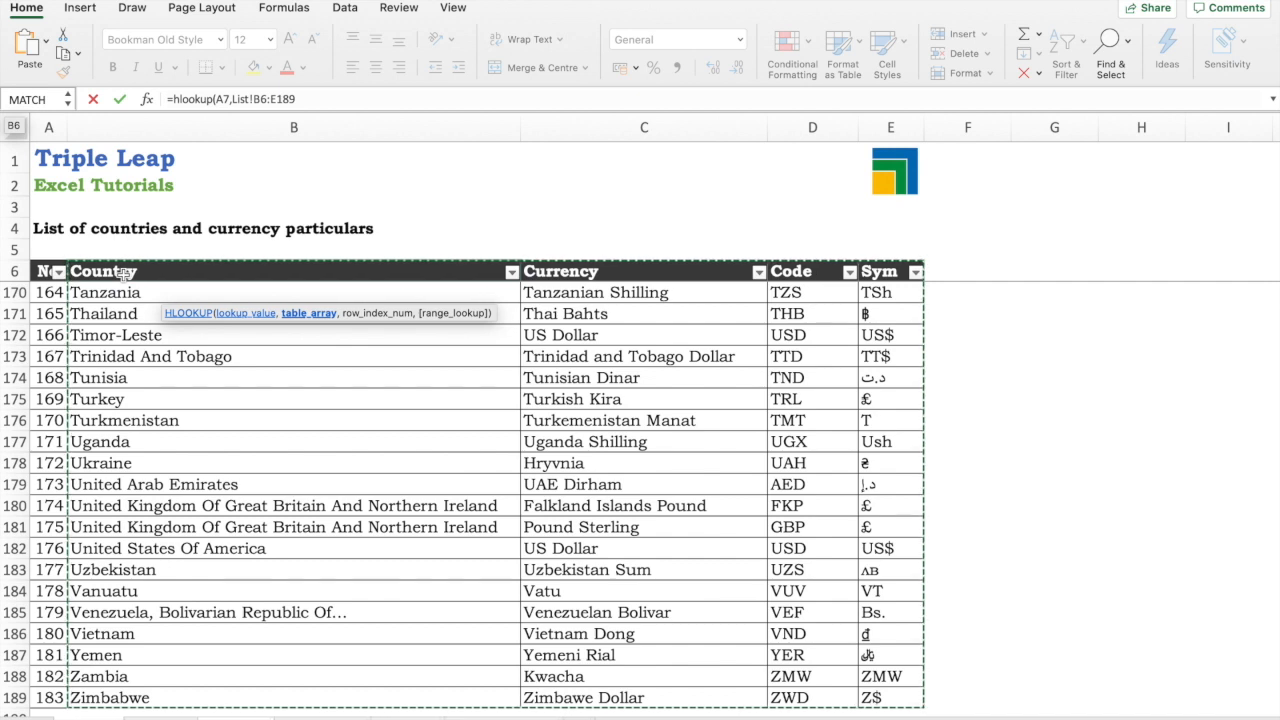
key("F4")
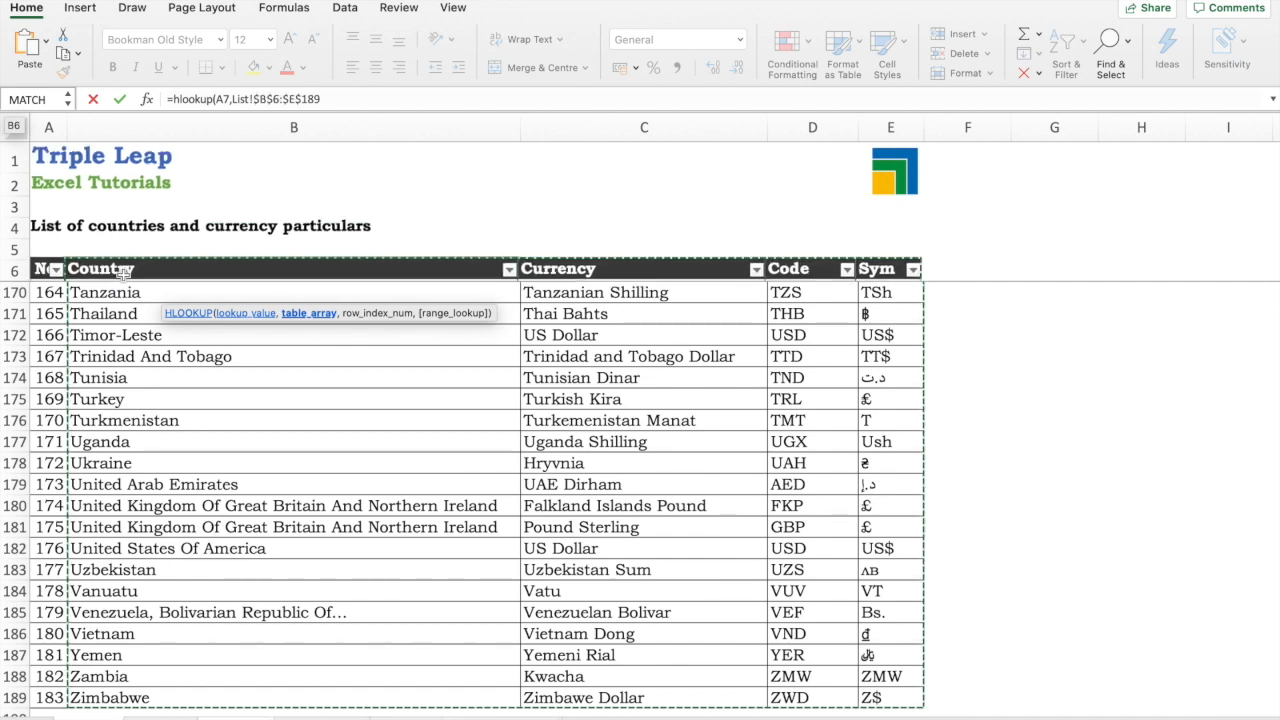
type(",")
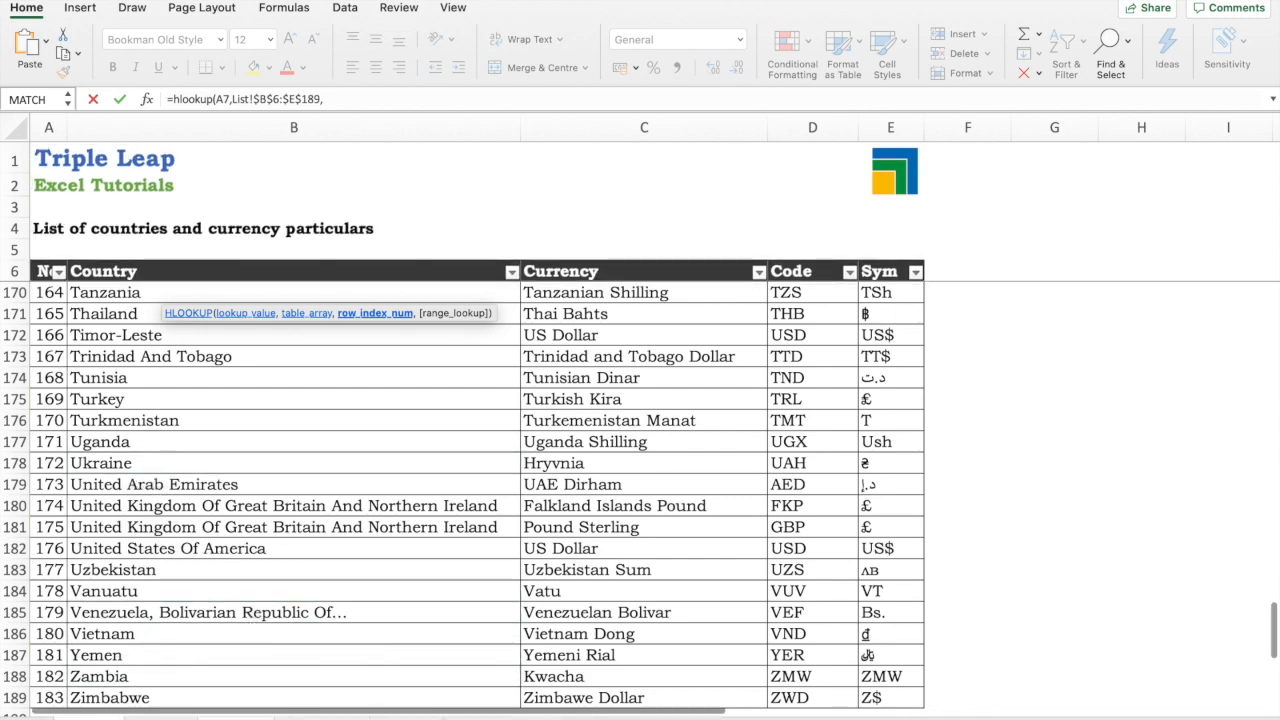
Complete B7's HLOOKUP formula with the absolute reference HLookup!$B$6 as row index number and FALSE for an exact match.
left_click(265, 715)
left_click(288, 272)
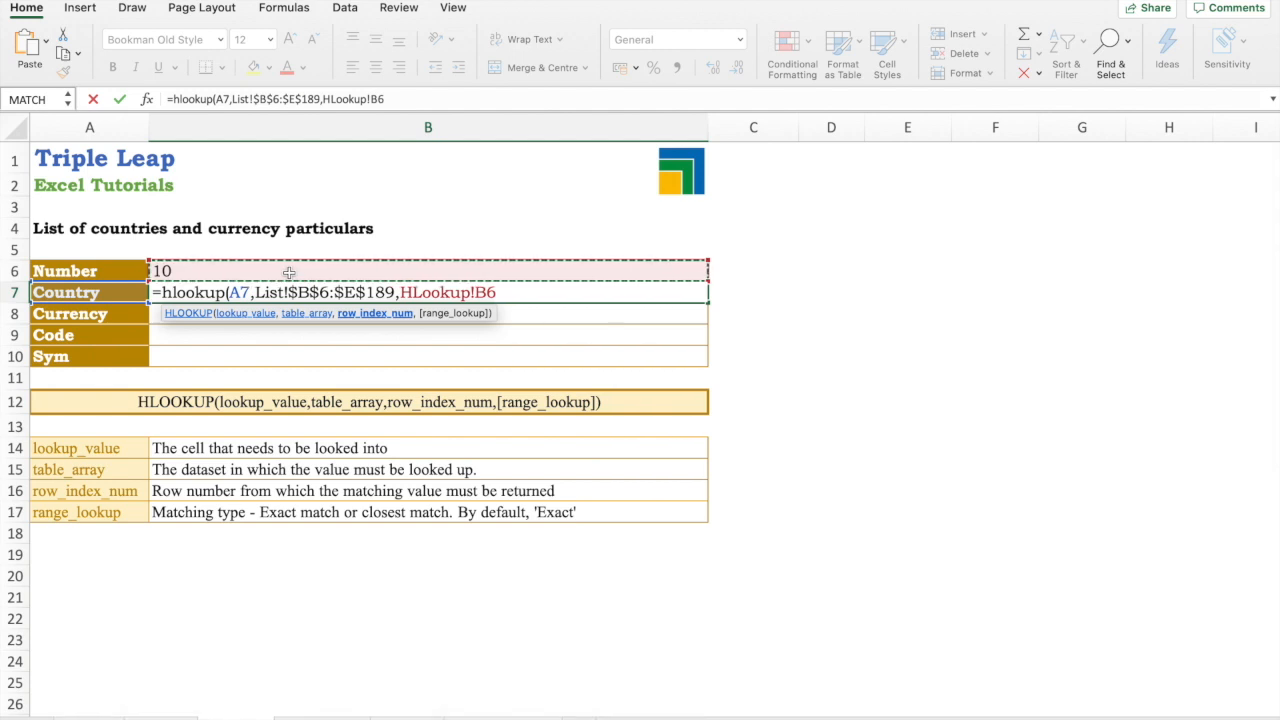
key("F4")
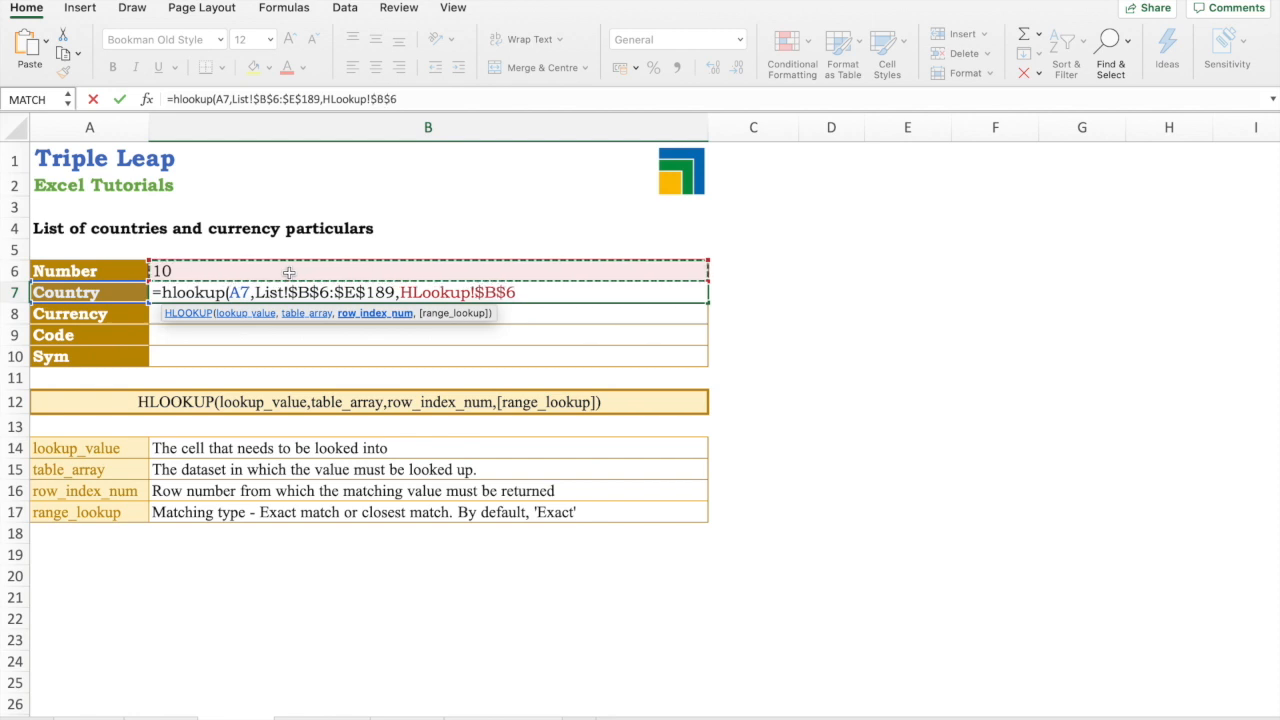
type(",")
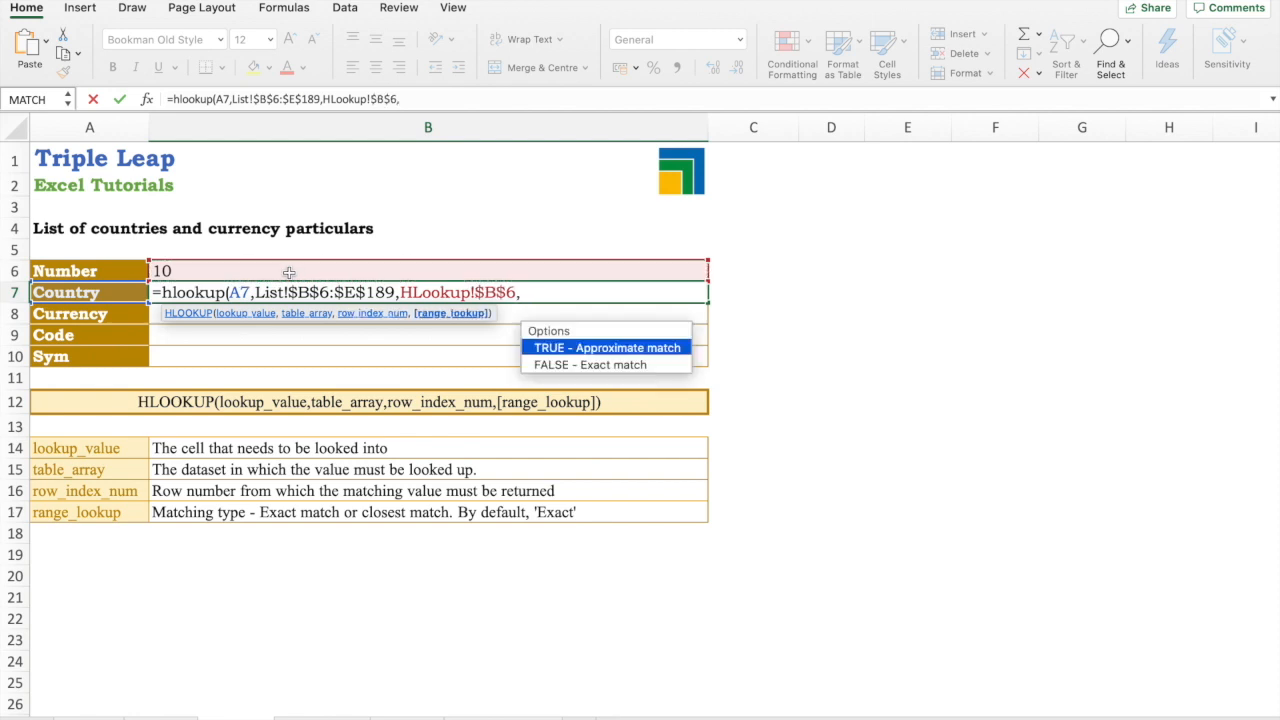
type("false)")
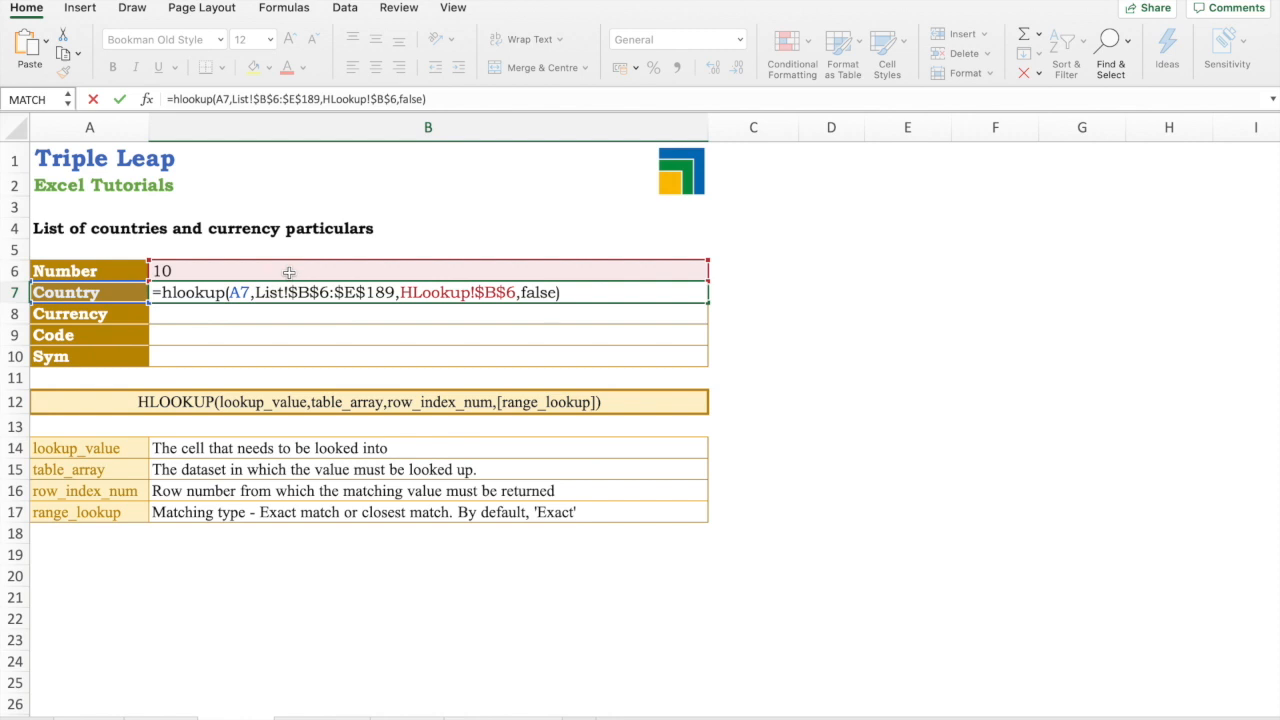
key("Return")
Fill the HLOOKUP formula from B7 down through B10 for the Currency, Code and Sym rows.
key("Up")
key("shift+Down")
key("shift+Down")
key("shift+Down")
key("shift+Down")
key("shift+Up")
key("ctrl+d")
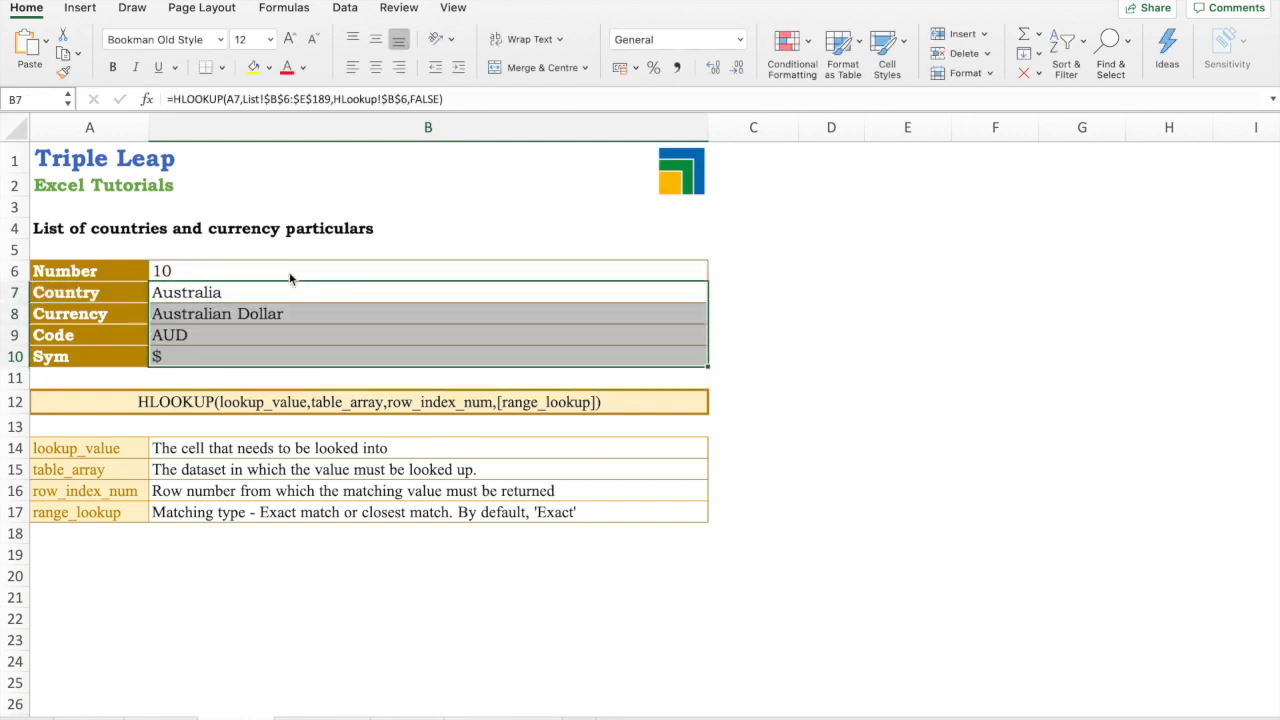
key("shift+Up")
key("shift+Up")
key("shift+Up")
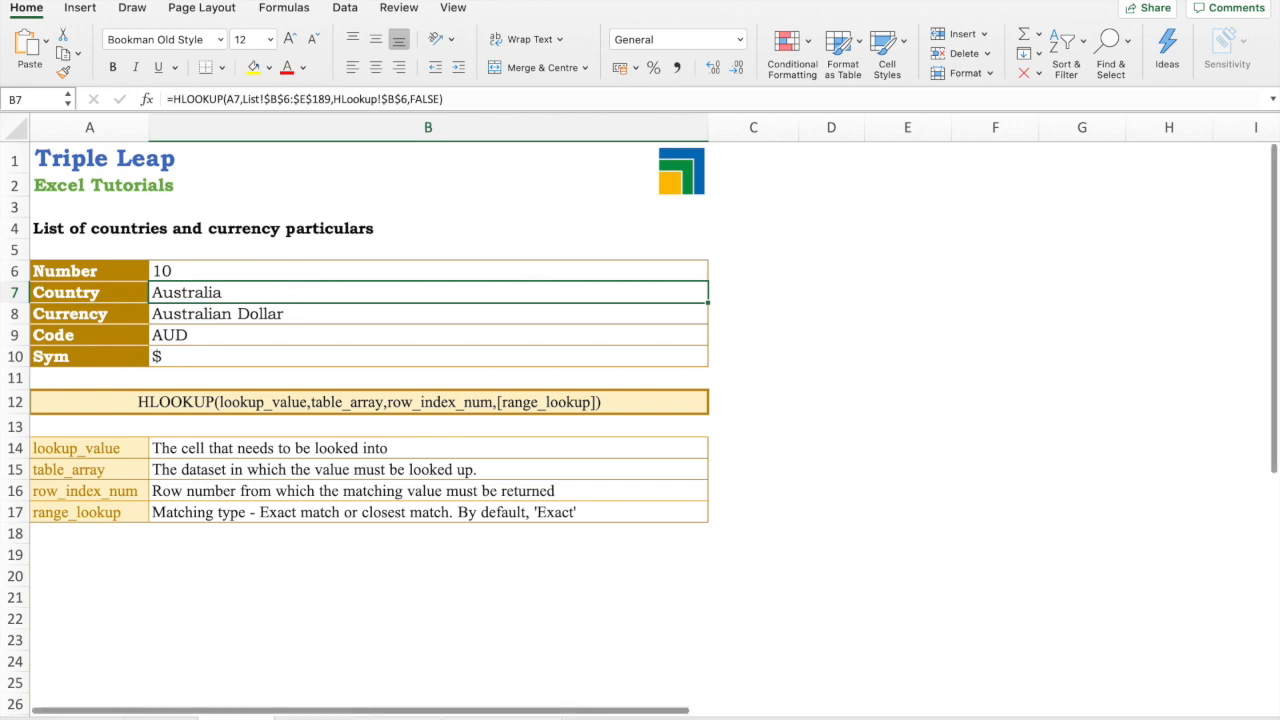
On the List sheet, count ten rows down from the Country header in B6 to check which entry row number 10 points to.
left_click(100, 718)
left_click(191, 271)
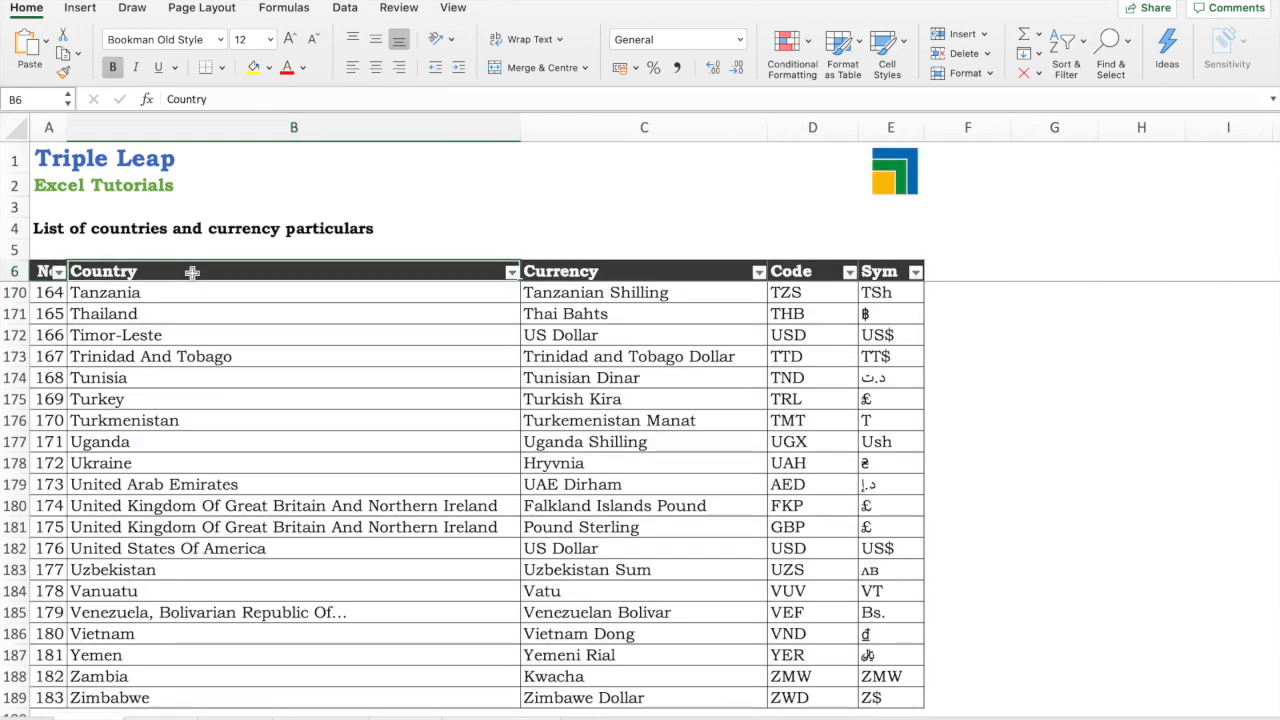
scroll(192, 272, "up", 20)
key("shift+Down")
key("shift+Down")
key("shift+Down")
key("shift+Down")
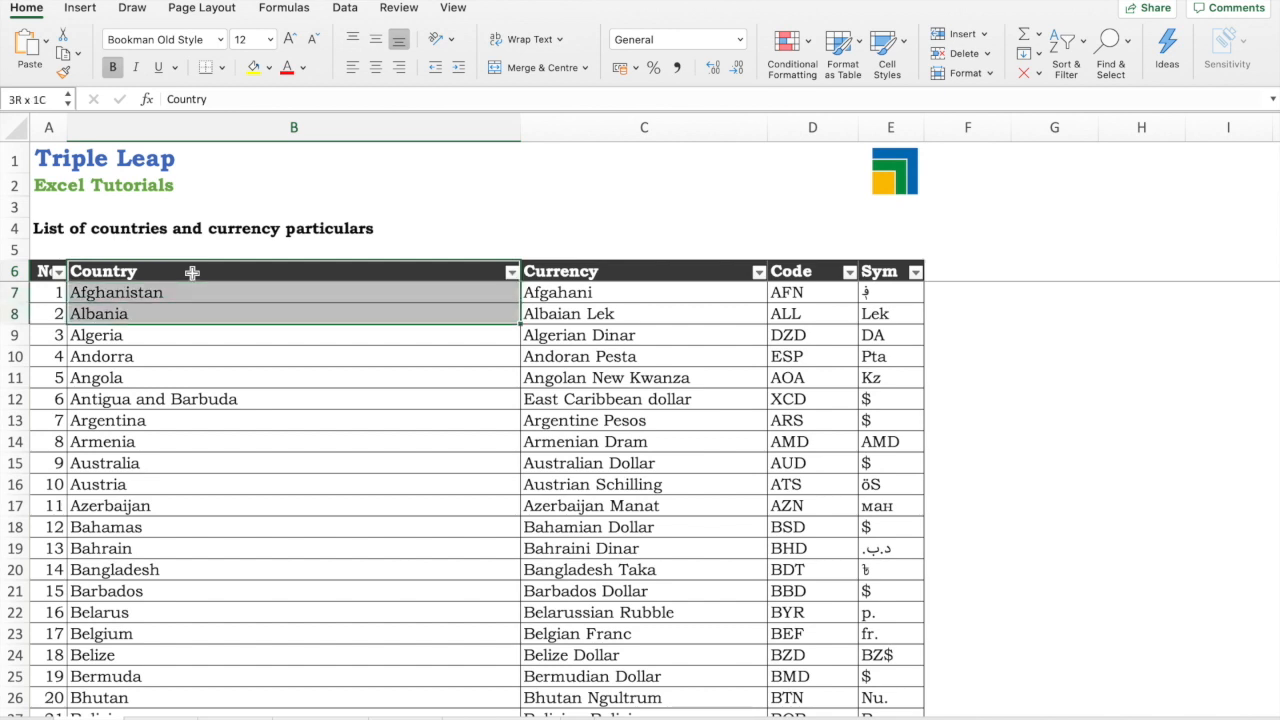
key("shift+Down")
key("shift+Down")
key("shift+Down")
key("shift+Down")
key("shift+Down")
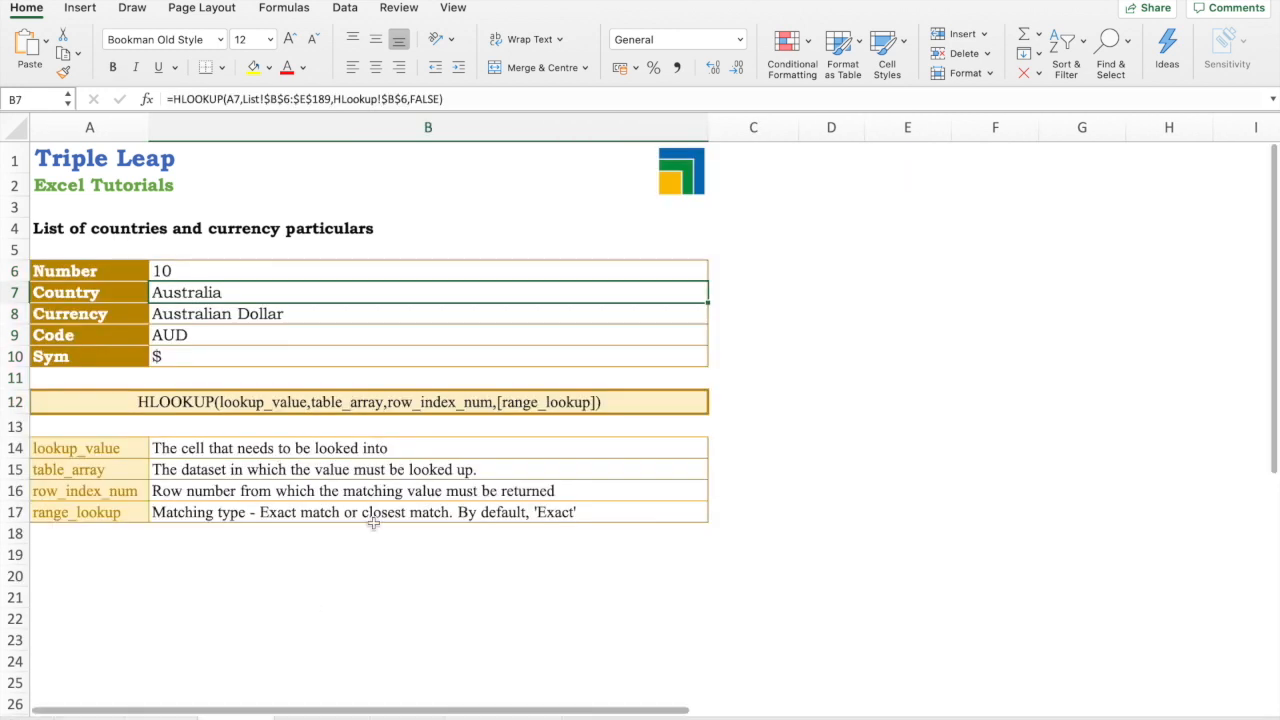
Test the HLookup sheet's Number cell B6 with 75, and replace it with 76.
key("Up")
type("75")
key("Return")
key("Up")
type("76")
key("Return")
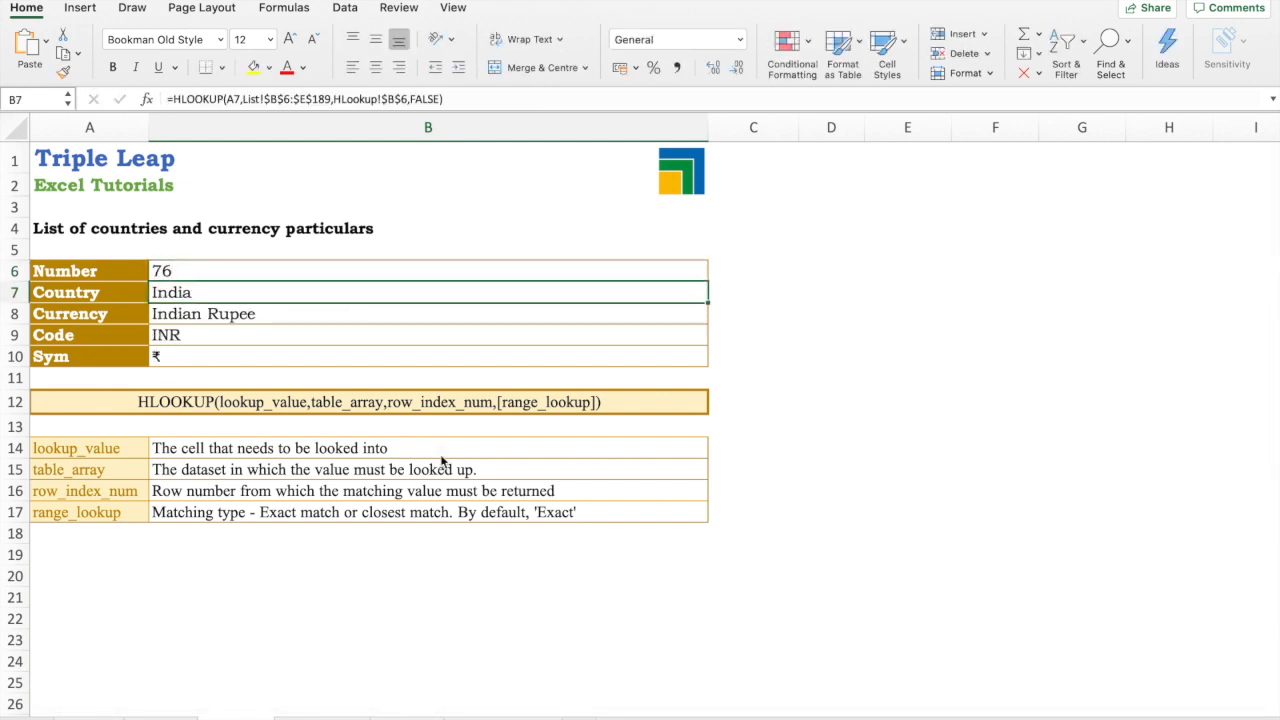